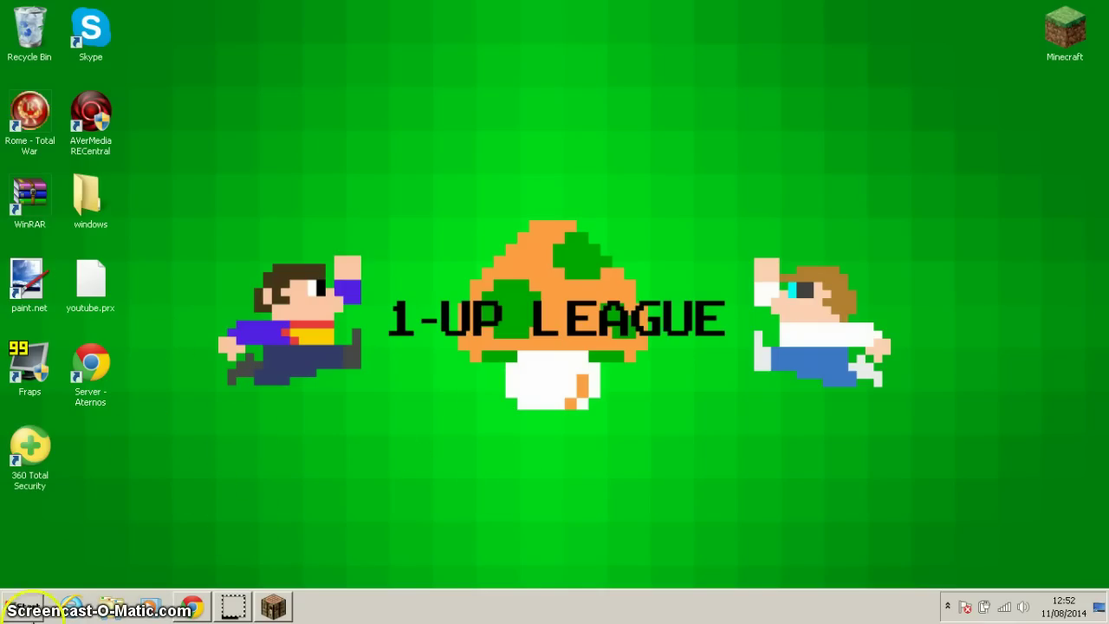
Bring up Chrome on the Aternos site and open the account menu
click(192, 608)
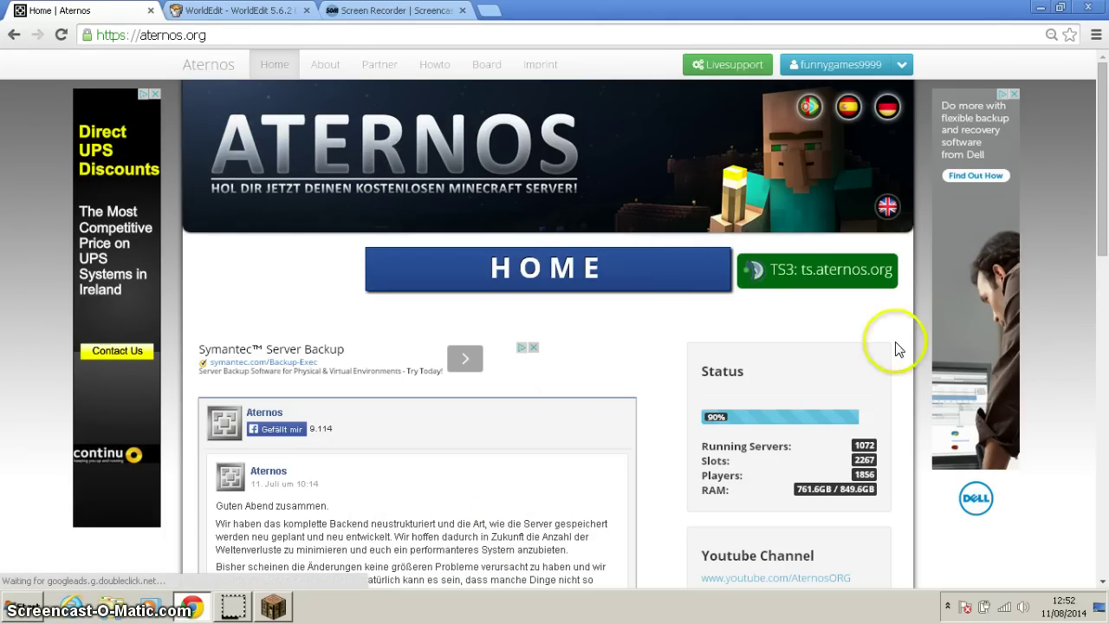
click(901, 64)
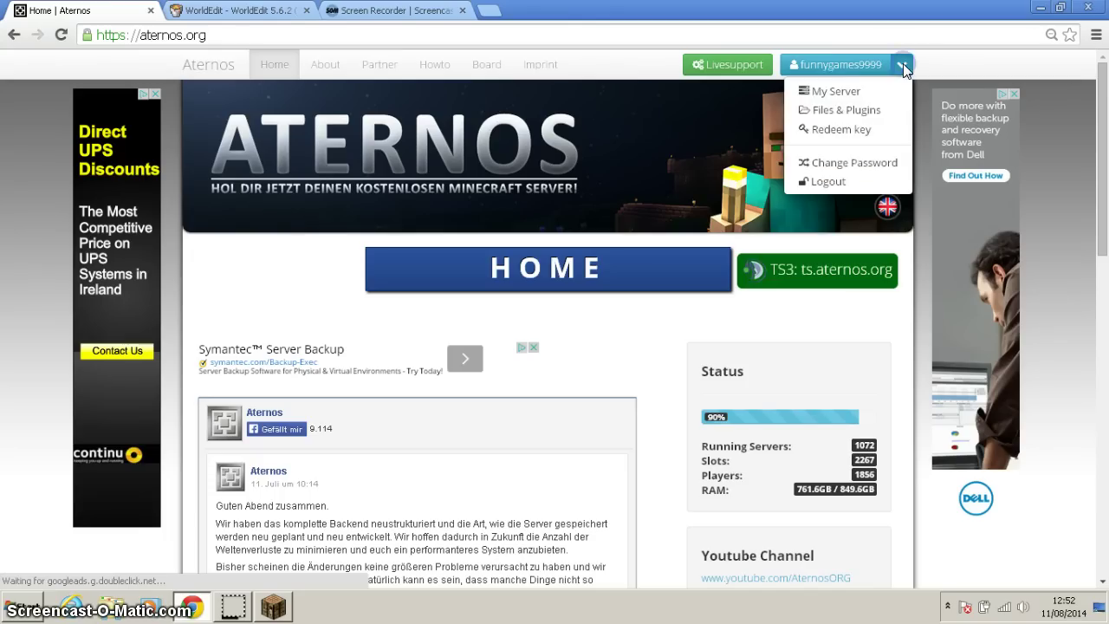
On the server page, install Craftbukkit-1.7.9-R0.2 as the plugin server software
click(847, 92)
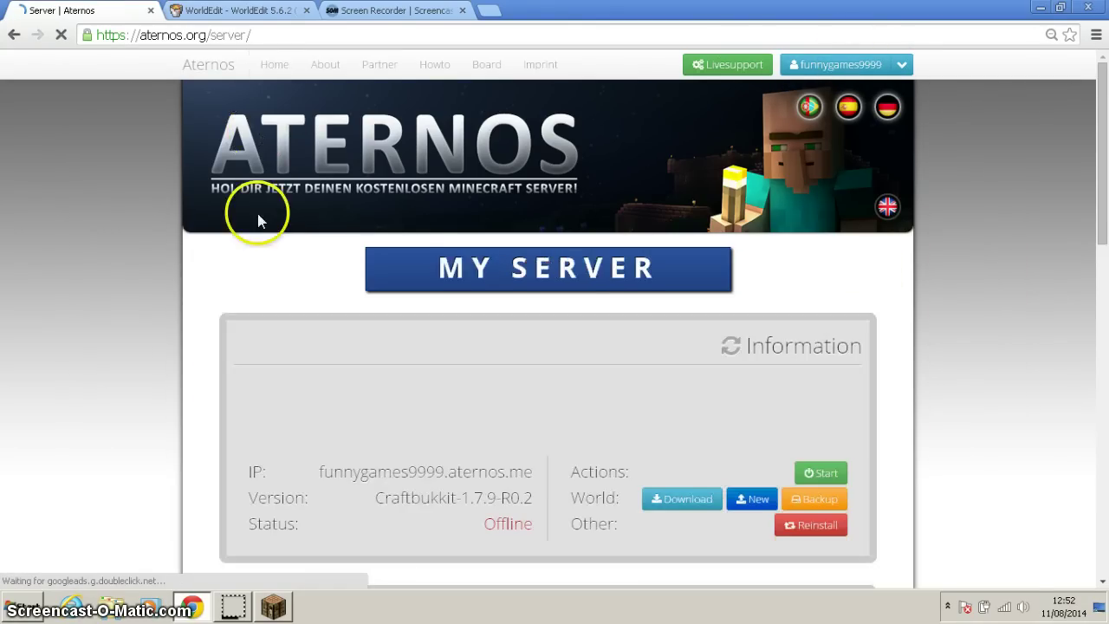
scroll(1074, 374, down, 1)
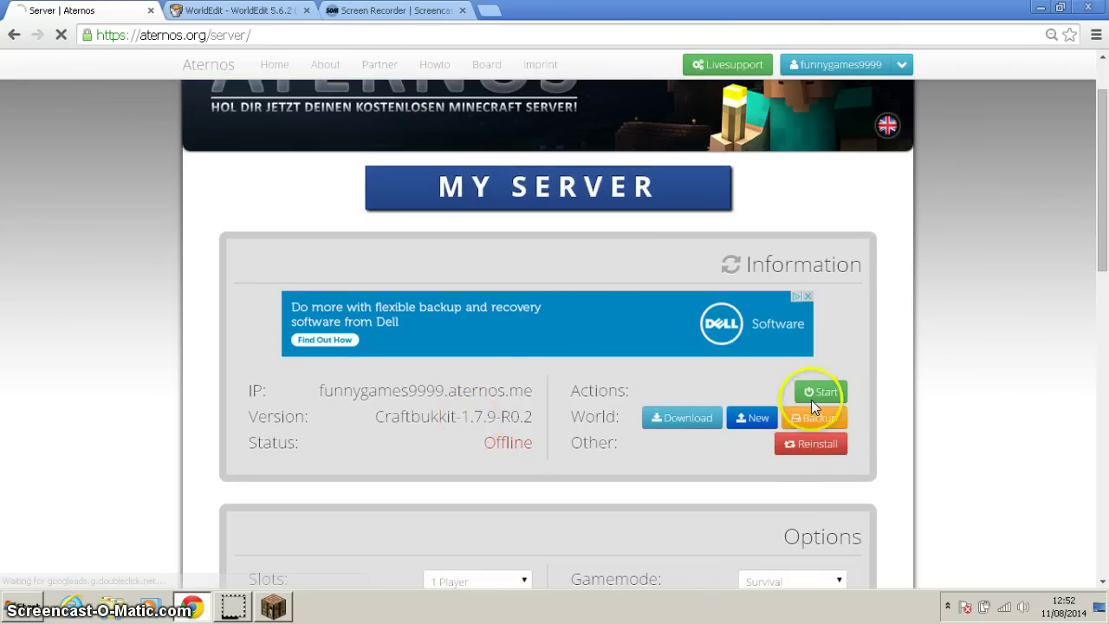
scroll(814, 402, down, 1)
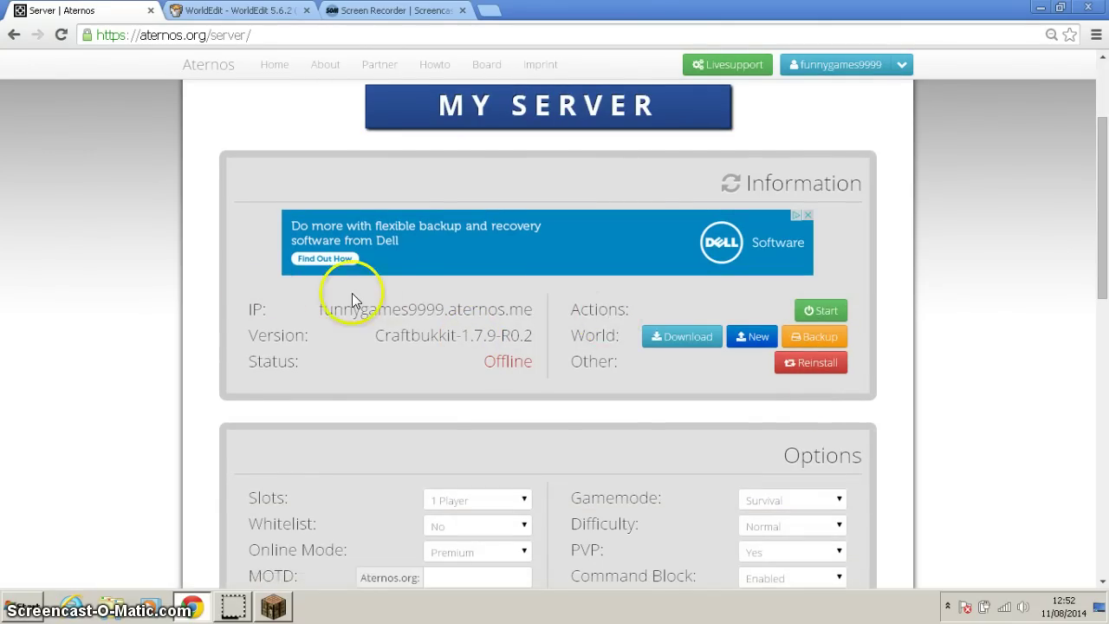
scroll(379, 299, down, 2)
scroll(386, 299, down, 5)
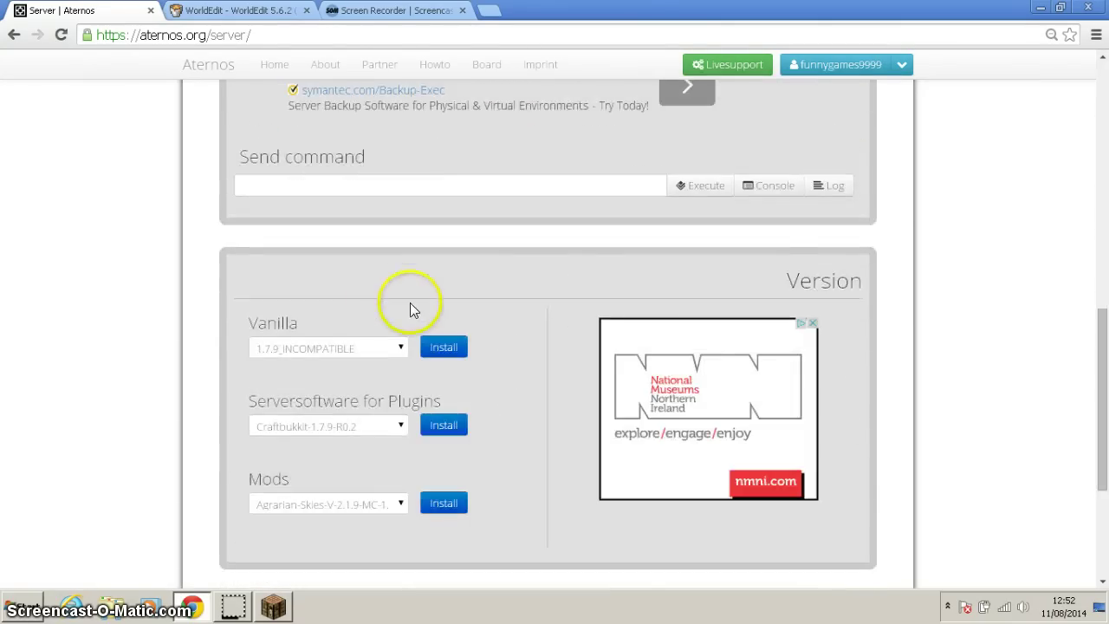
scroll(407, 364, down, 2)
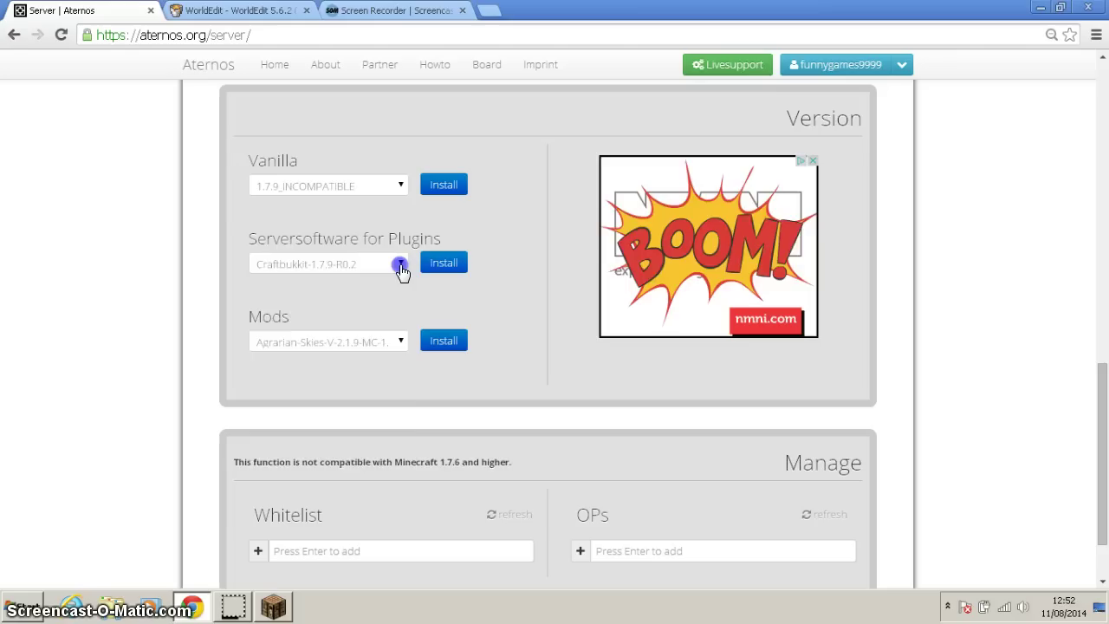
click(400, 265)
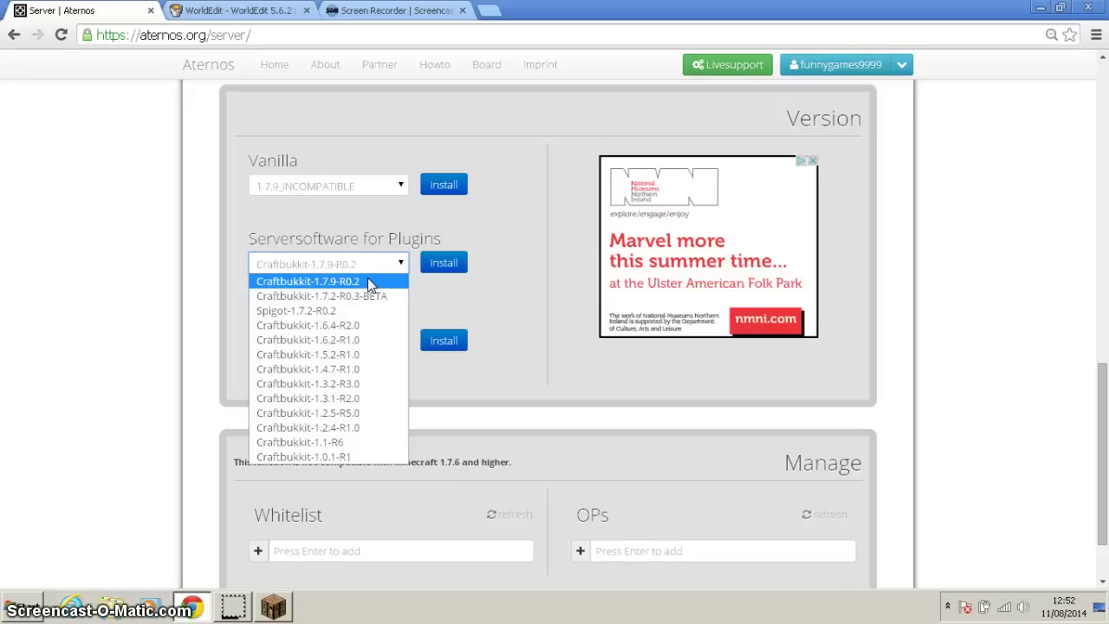
click(370, 283)
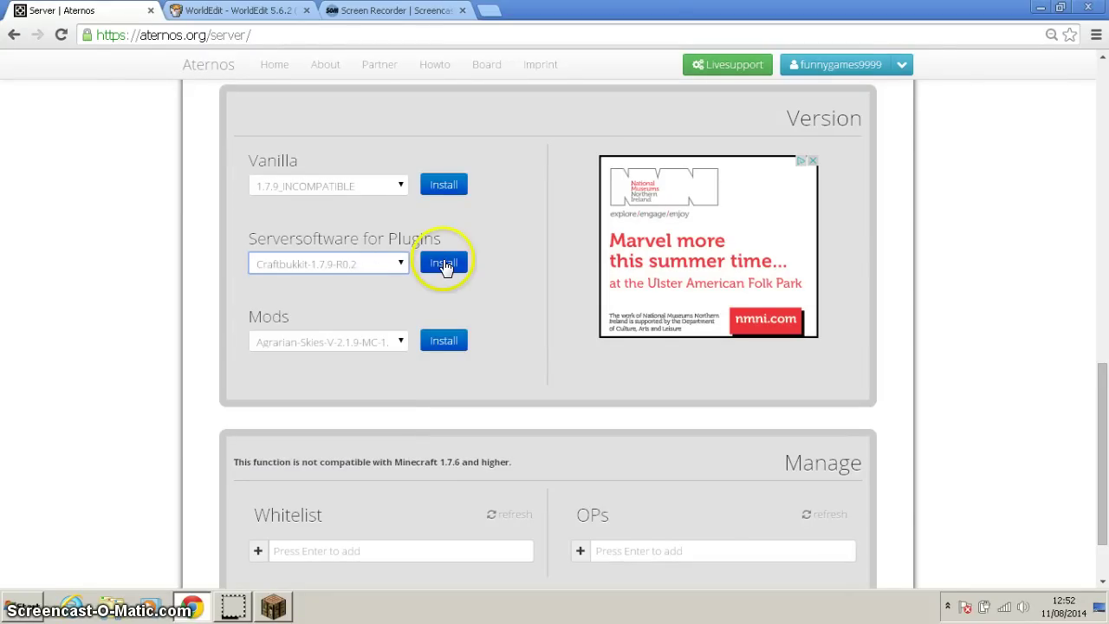
click(444, 264)
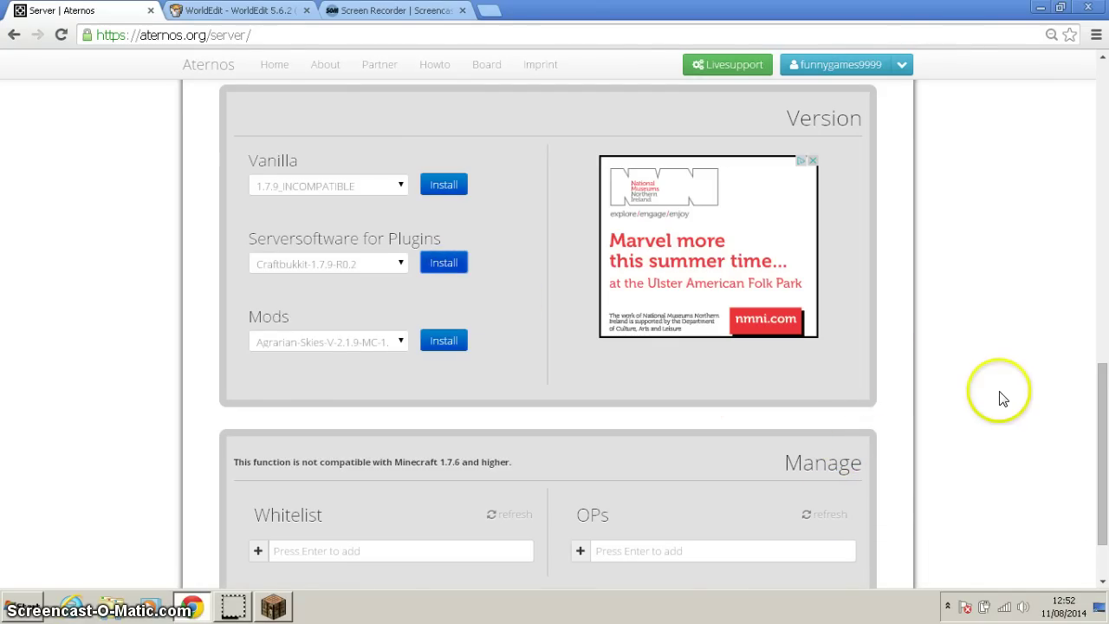
scroll(970, 400, up, 10)
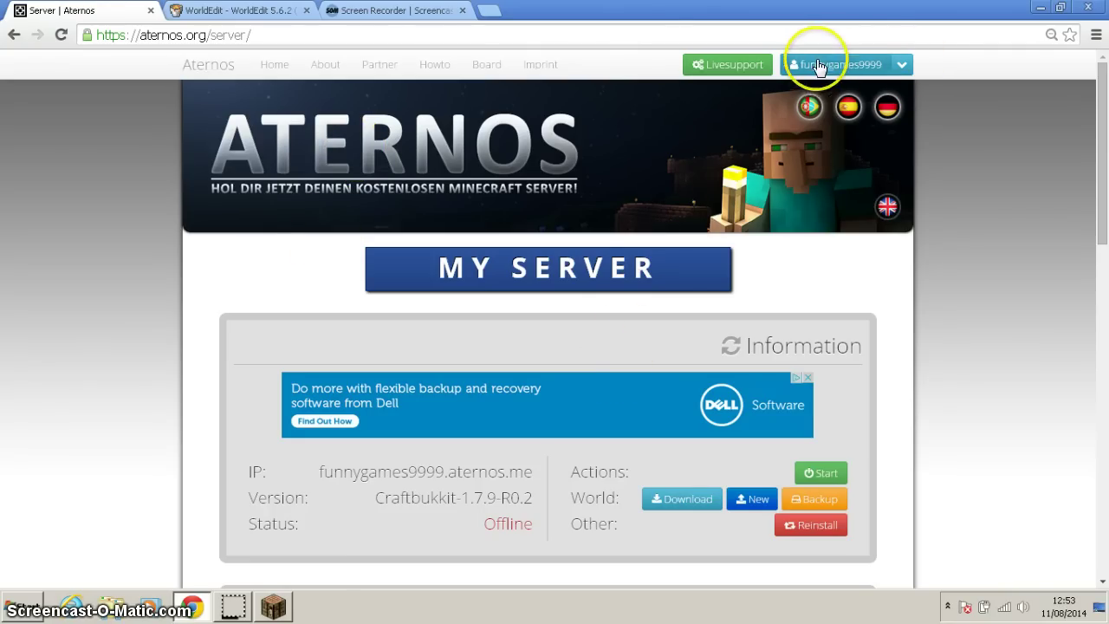
Go to the server's Files & Plugins page and open the Download Plugins catalogue
click(902, 65)
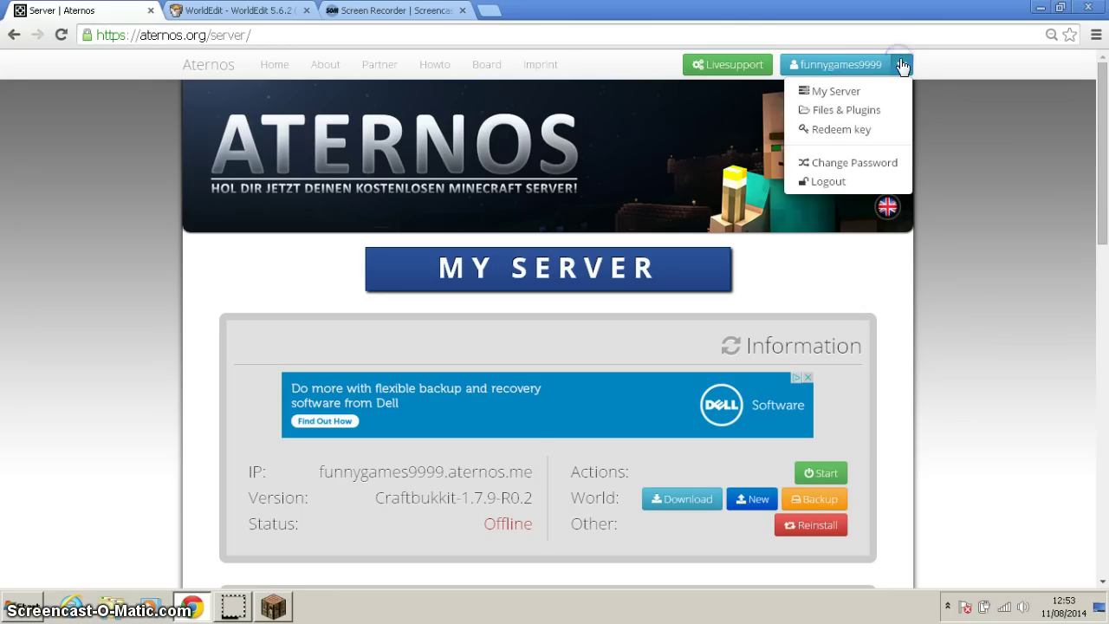
click(851, 114)
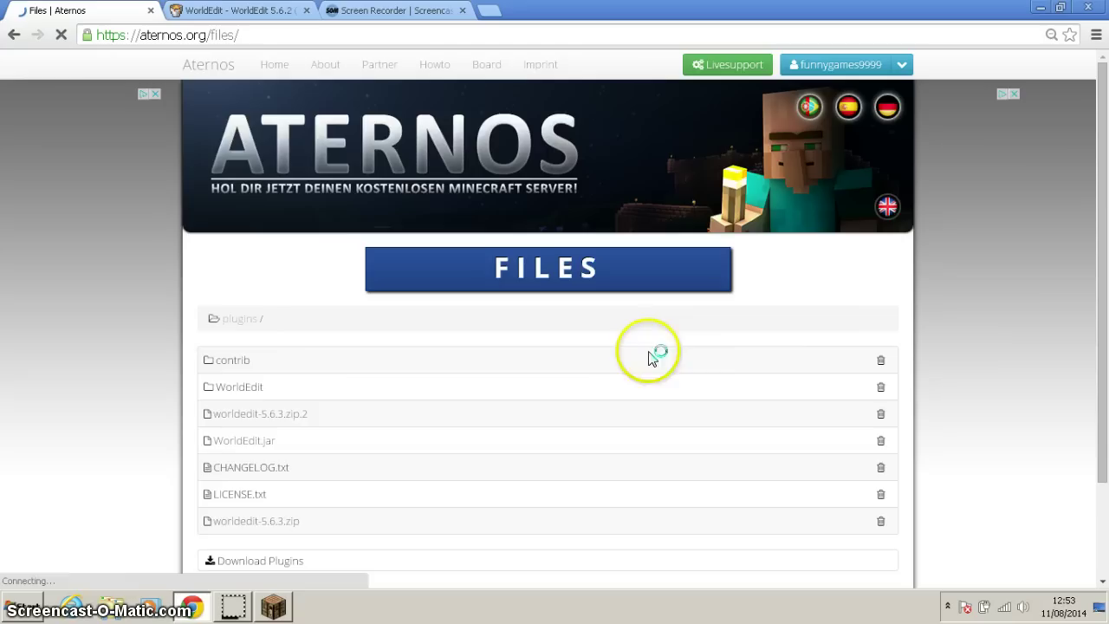
scroll(1091, 399, down, 3)
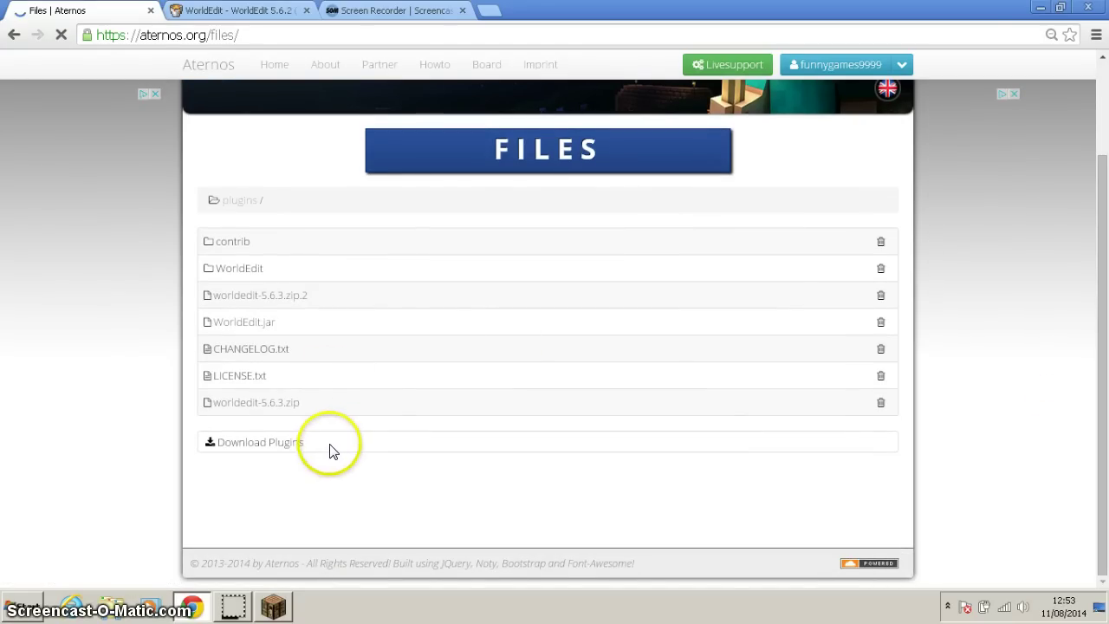
click(318, 444)
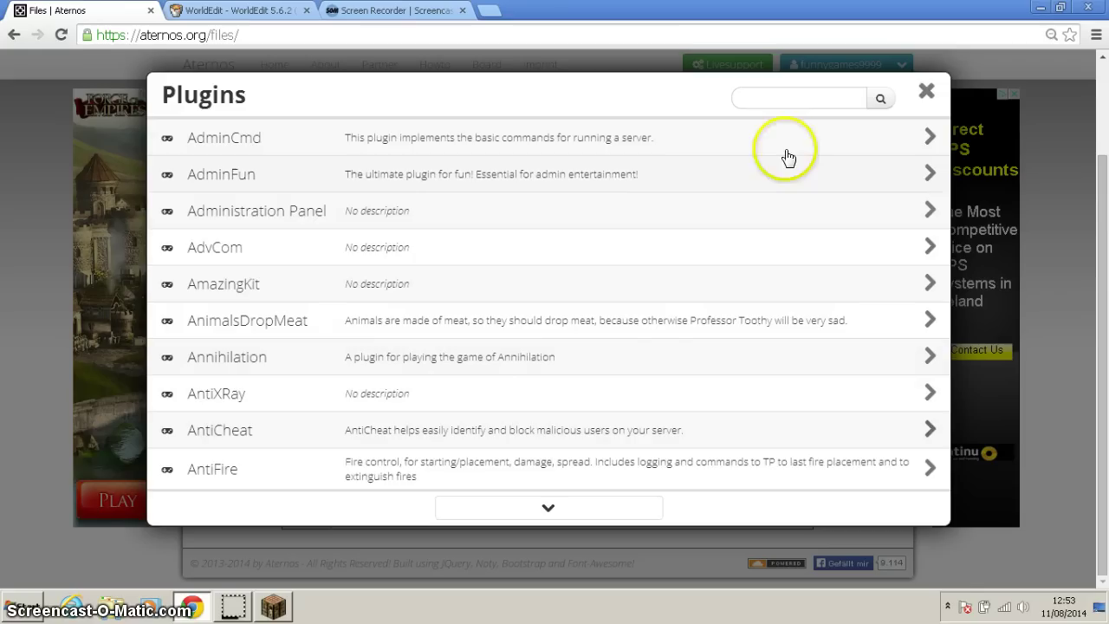
Search the catalogue for 'worldedit', download worldedit-5.6.3.zip, and close the catalogue
click(778, 101)
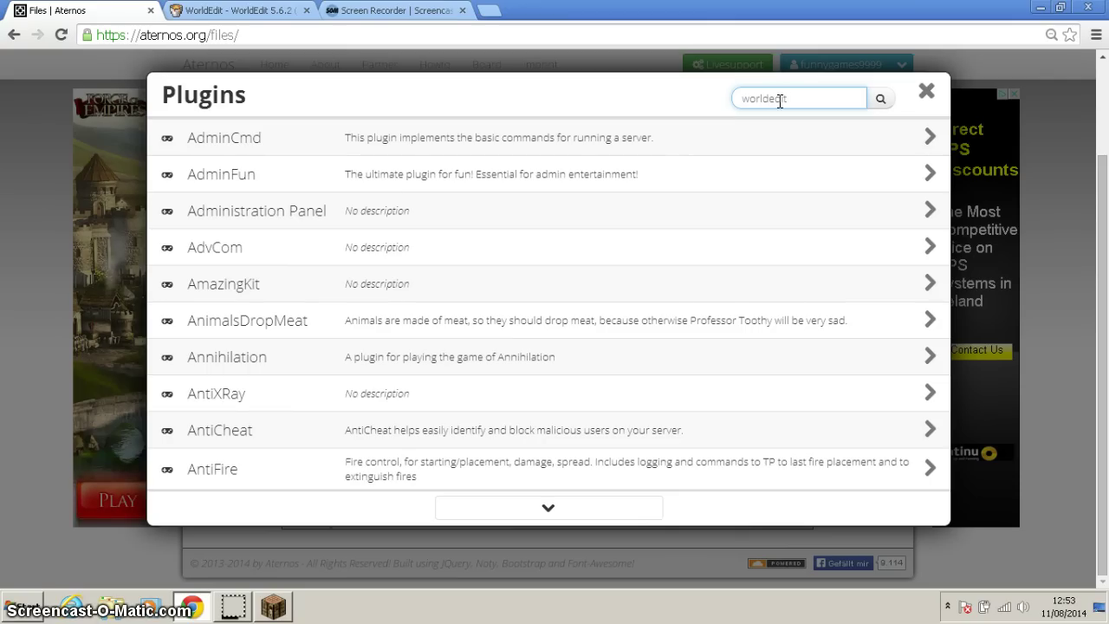
click(878, 102)
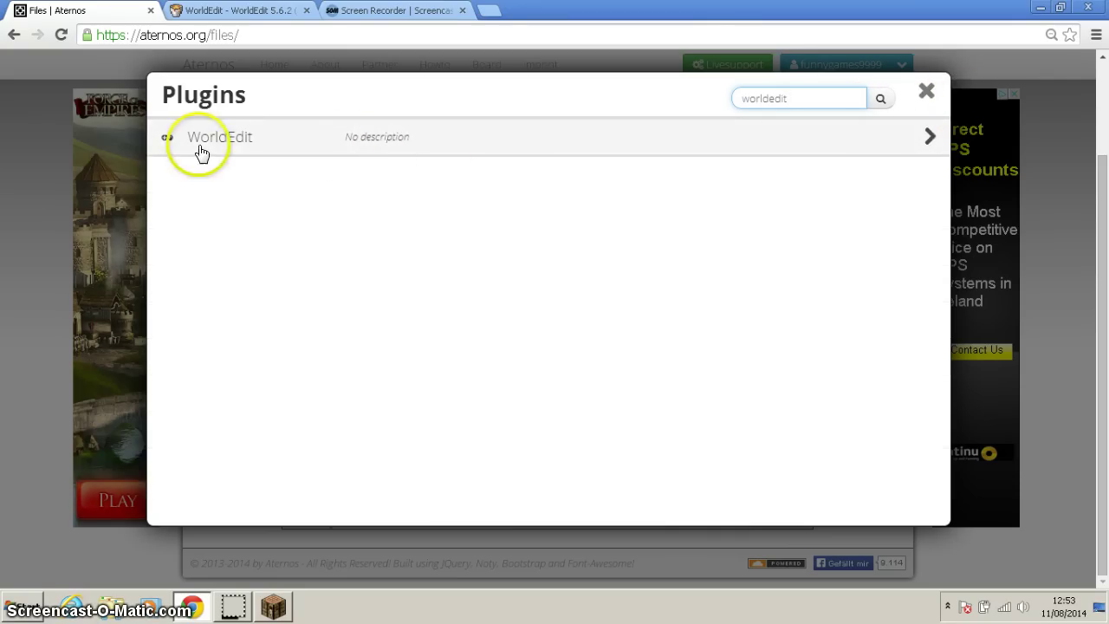
click(480, 153)
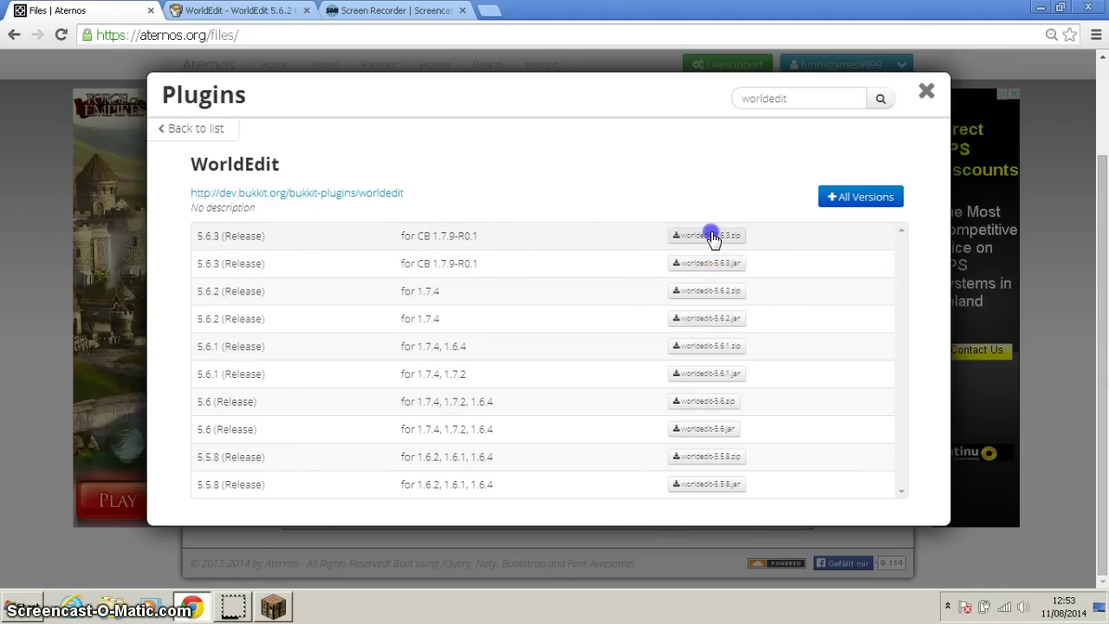
click(710, 236)
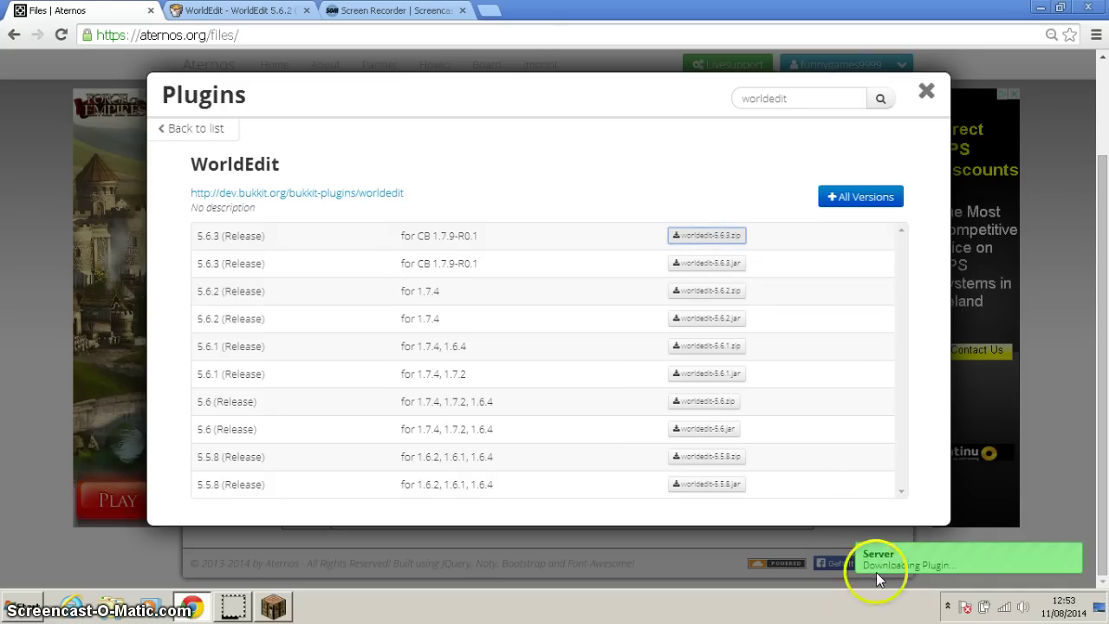
click(925, 92)
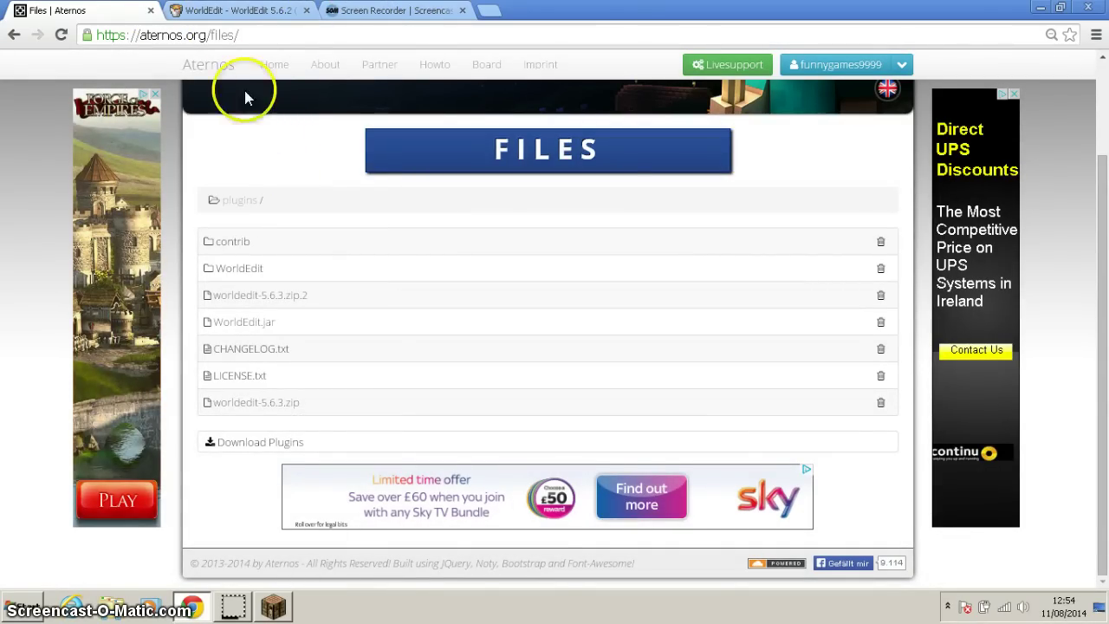
Switch to BukkitDev and view the WorldEdit 5.6.2 (JAR only) for Bukkit 1.7.9 file page
click(233, 11)
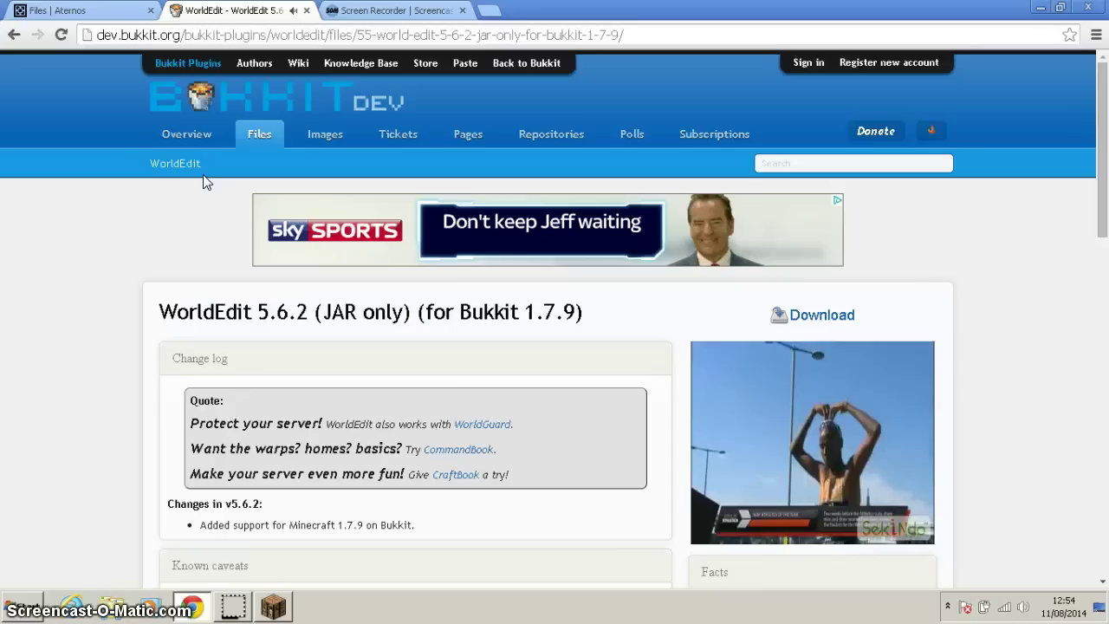
click(271, 188)
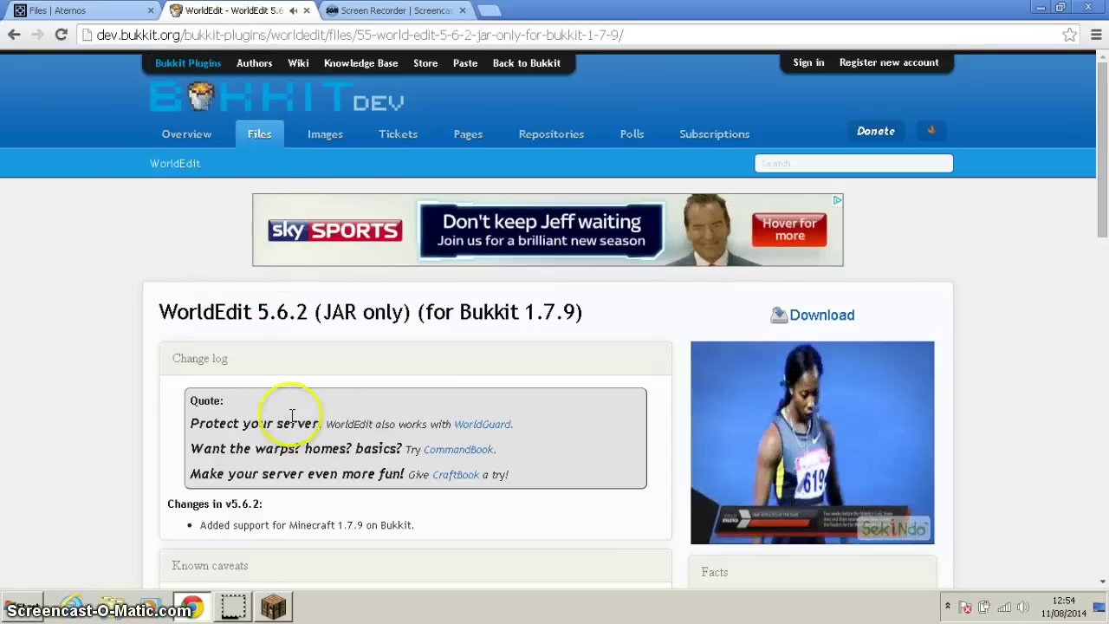
scroll(372, 354, down, 1)
scroll(407, 346, down, 3)
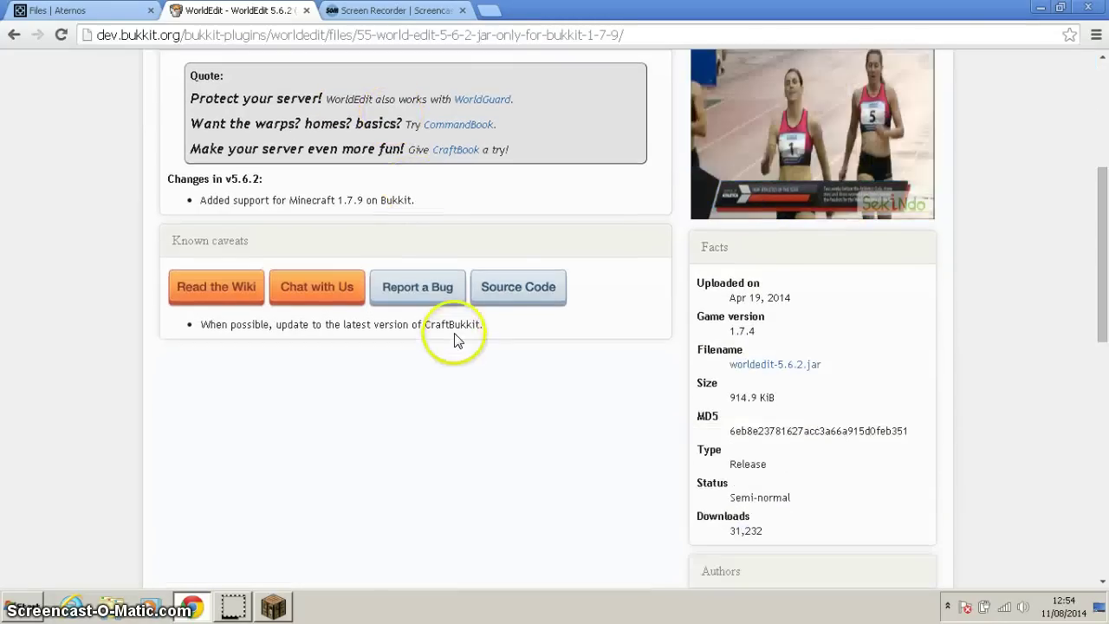
scroll(416, 305, up, 2)
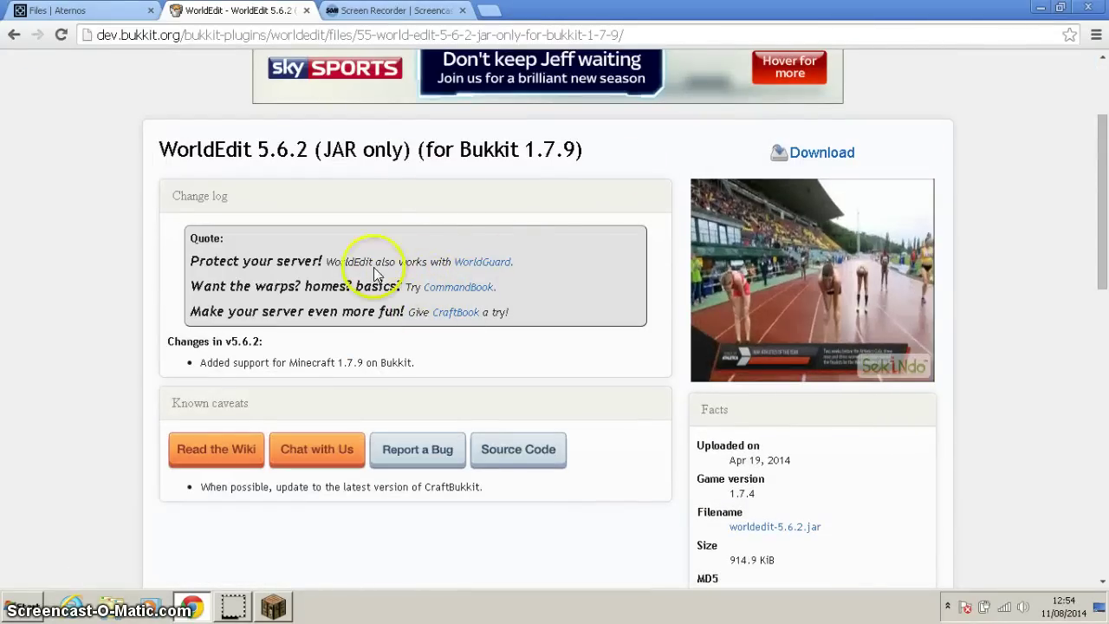
Back on the Aternos server page, bring the server online and select its dynamic address
click(117, 10)
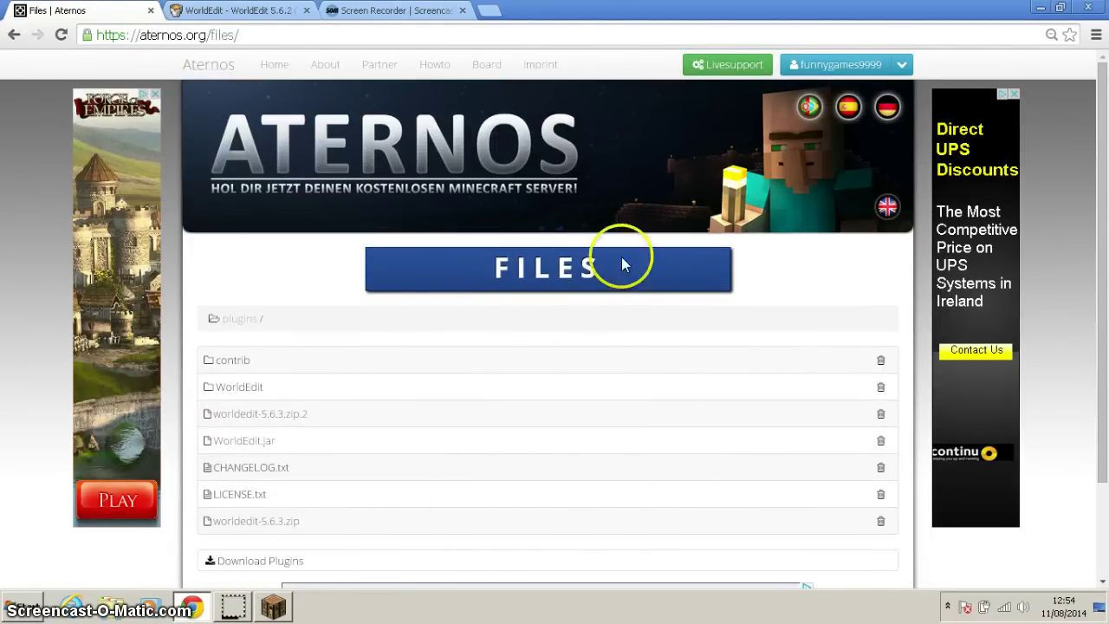
click(899, 64)
click(848, 102)
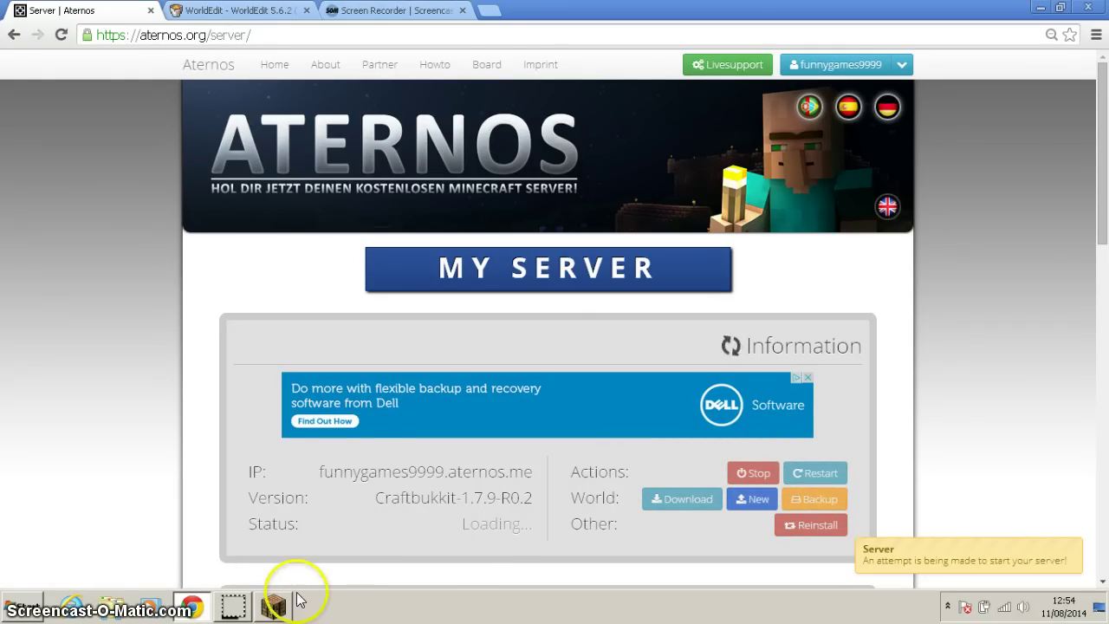
mouse_move(271, 611)
mouse_move(233, 614)
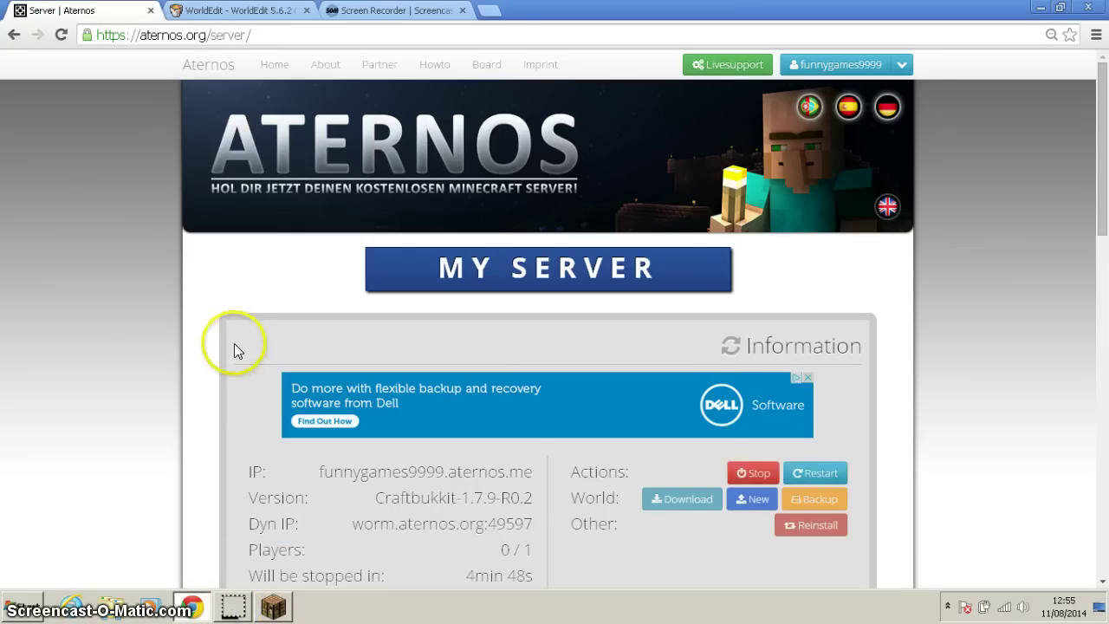
scroll(234, 332, down, 1)
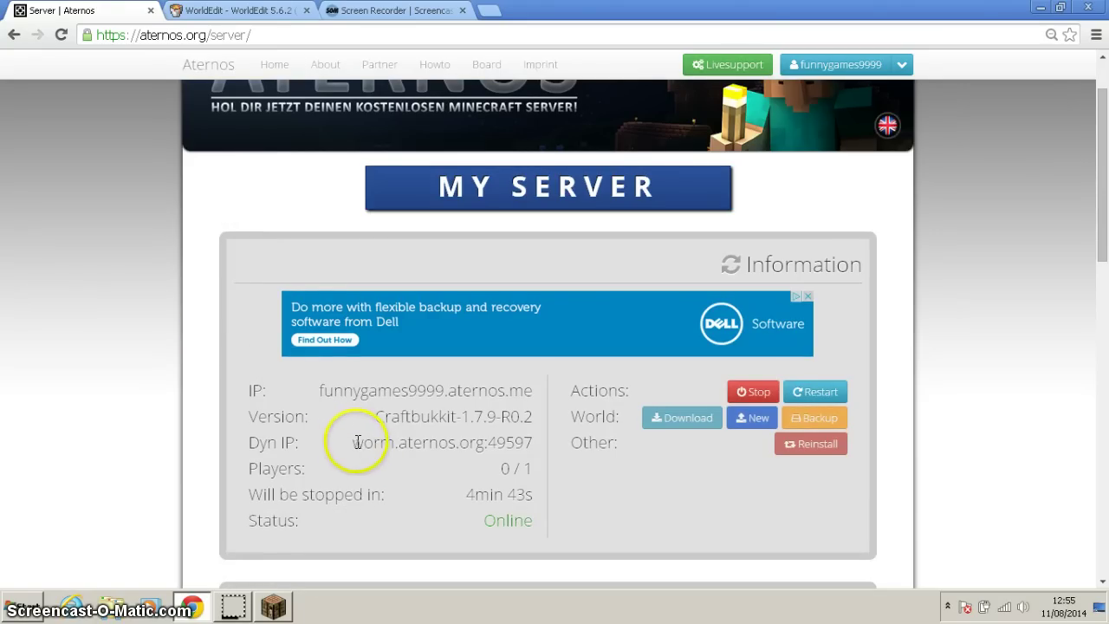
drag(485, 449, 535, 443)
key(ctrl+c)
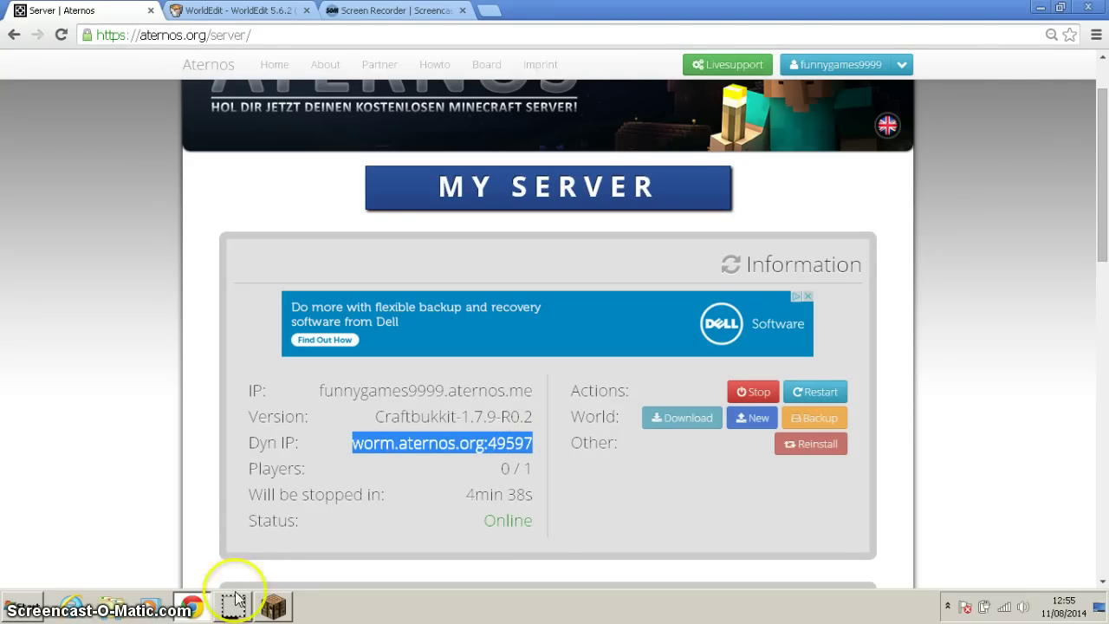
click(273, 611)
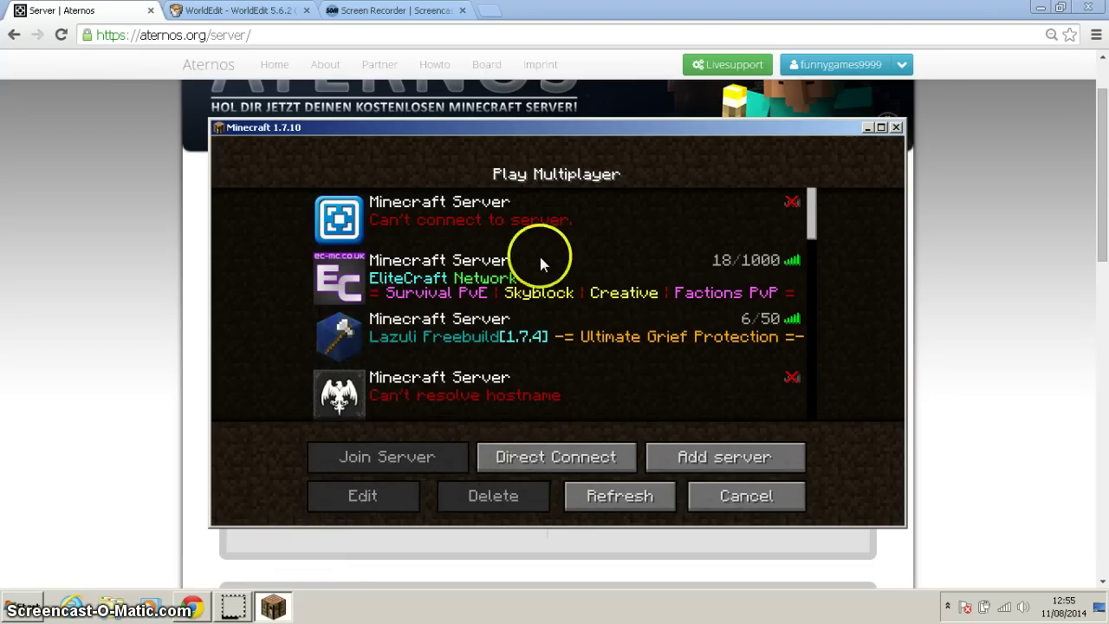
Change the first saved server's address to worm.aternos.org:49597 and join it
click(442, 234)
click(364, 500)
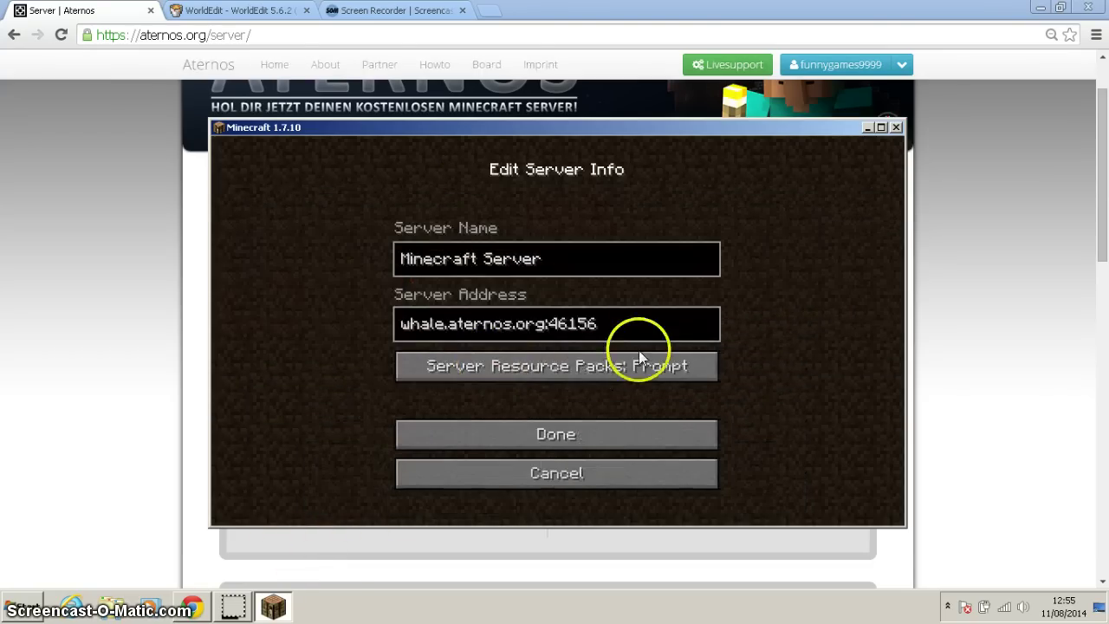
key(ctrl+a)
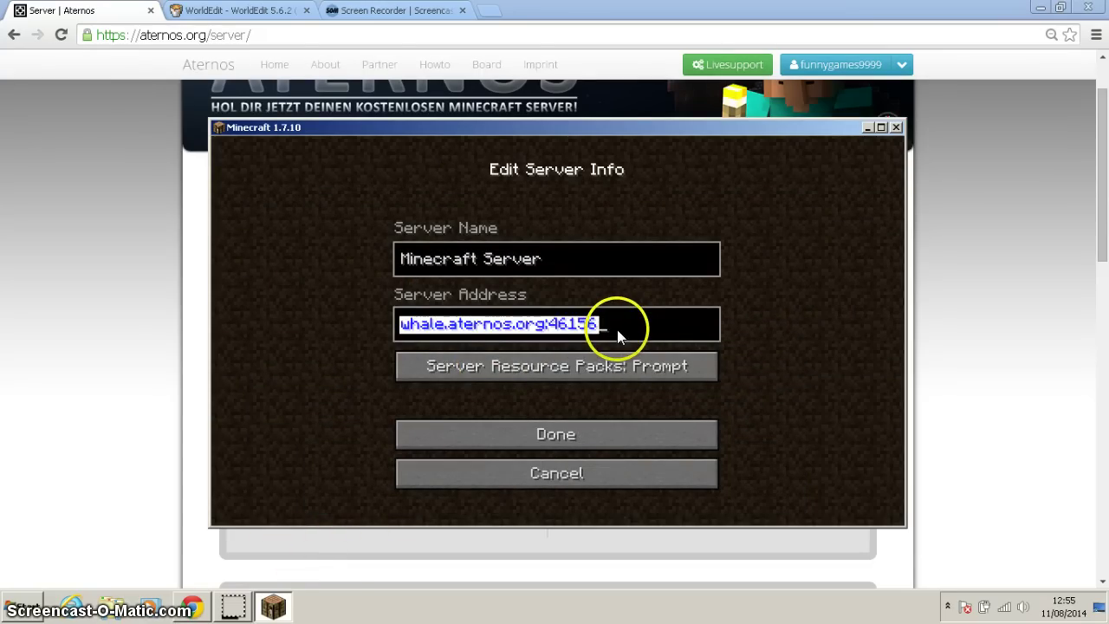
key(ctrl+v)
click(481, 434)
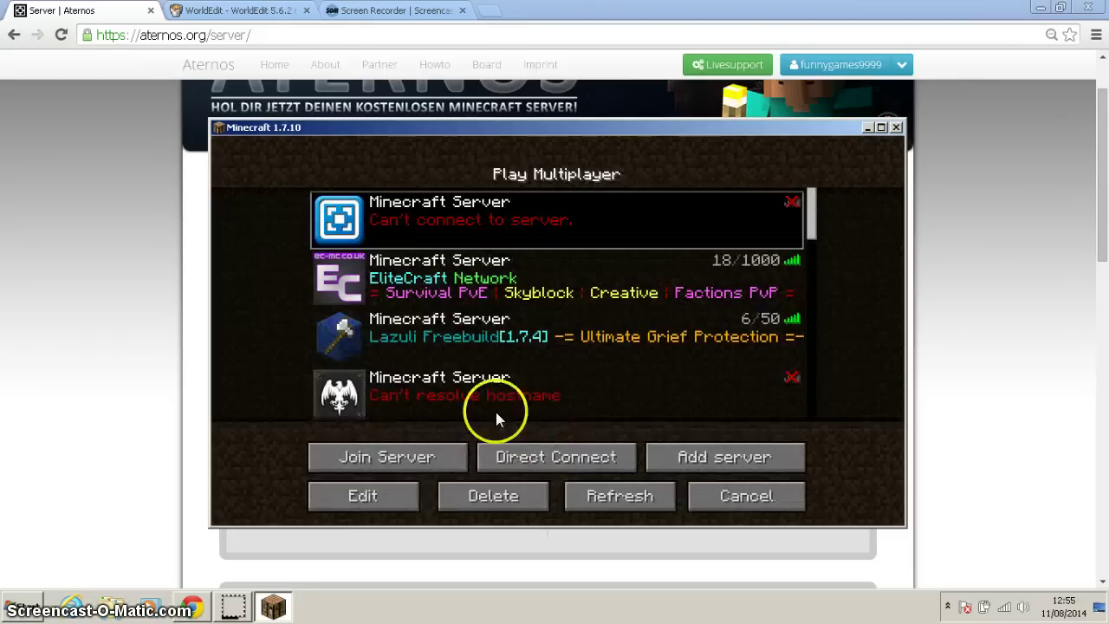
click(423, 461)
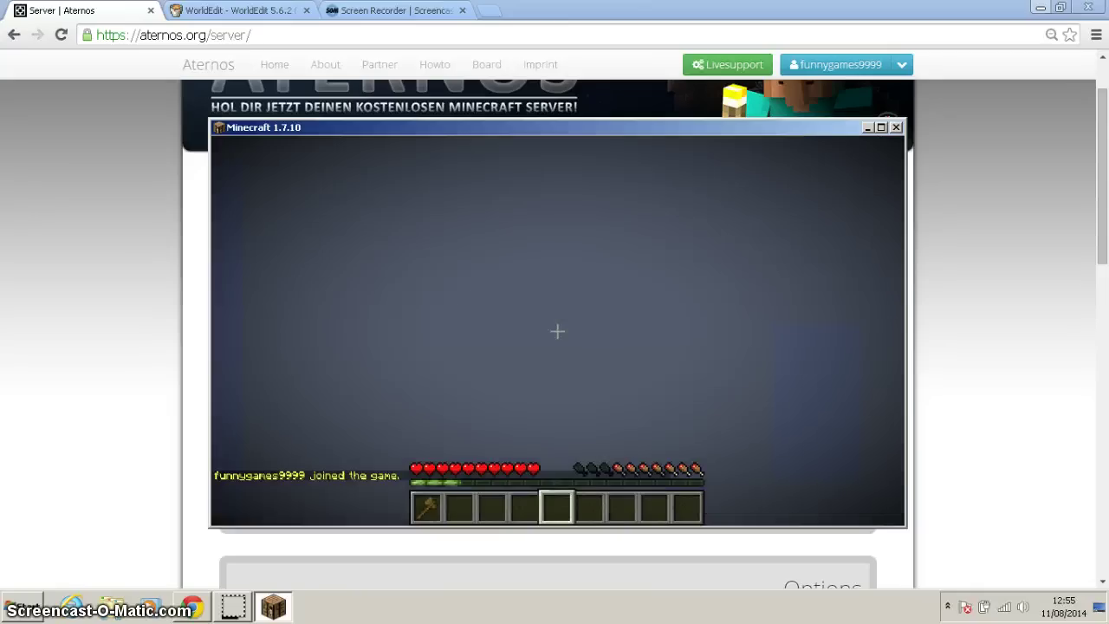
Minimize Chrome, maximize the Minecraft window, and resume playing
key(Escape)
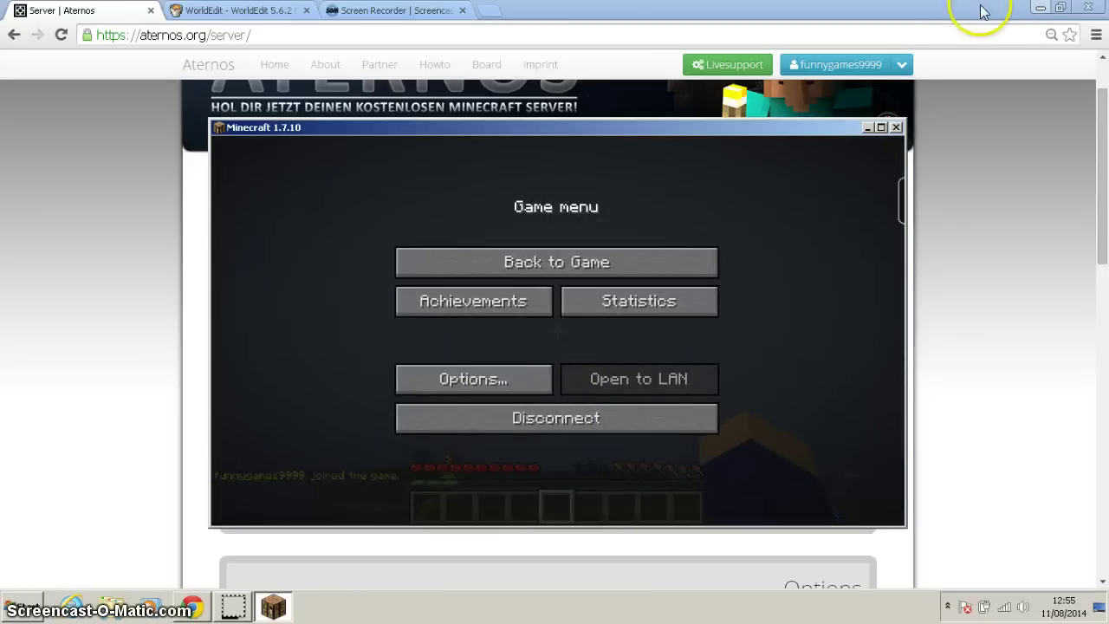
click(1040, 7)
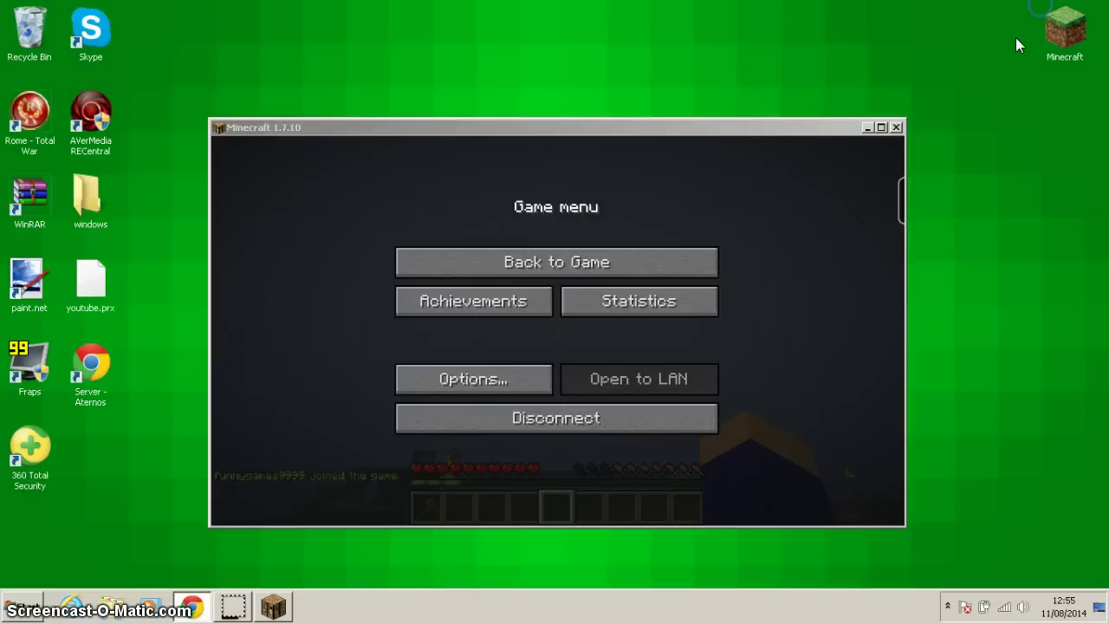
click(881, 127)
key(Escape)
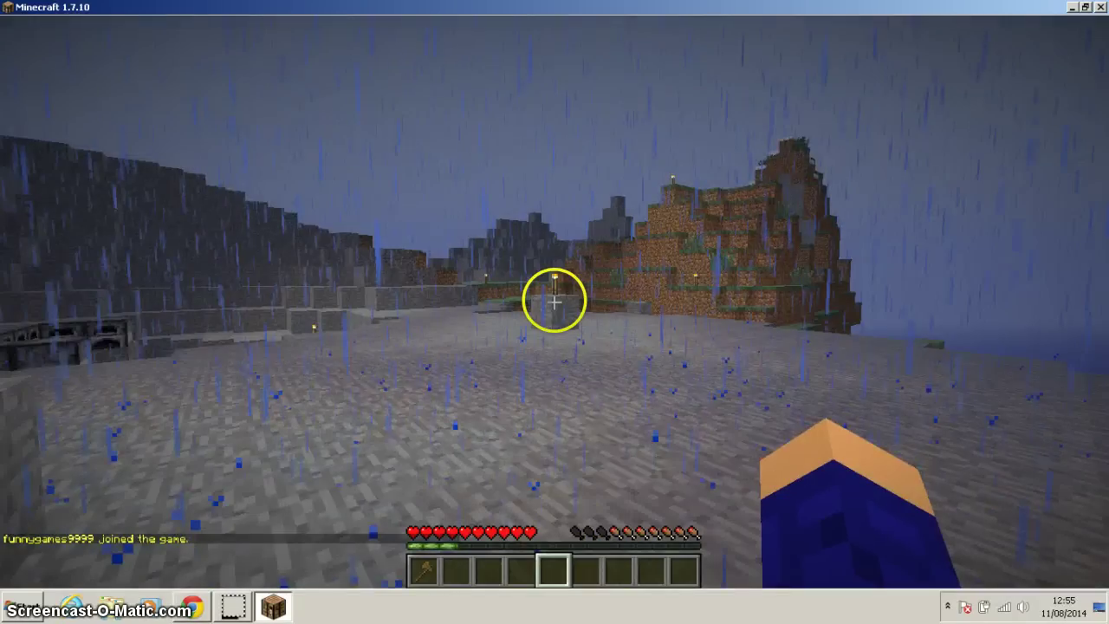
Switch to Creative with /gamemode 1 and check the creative inventory
key(e)
key(e)
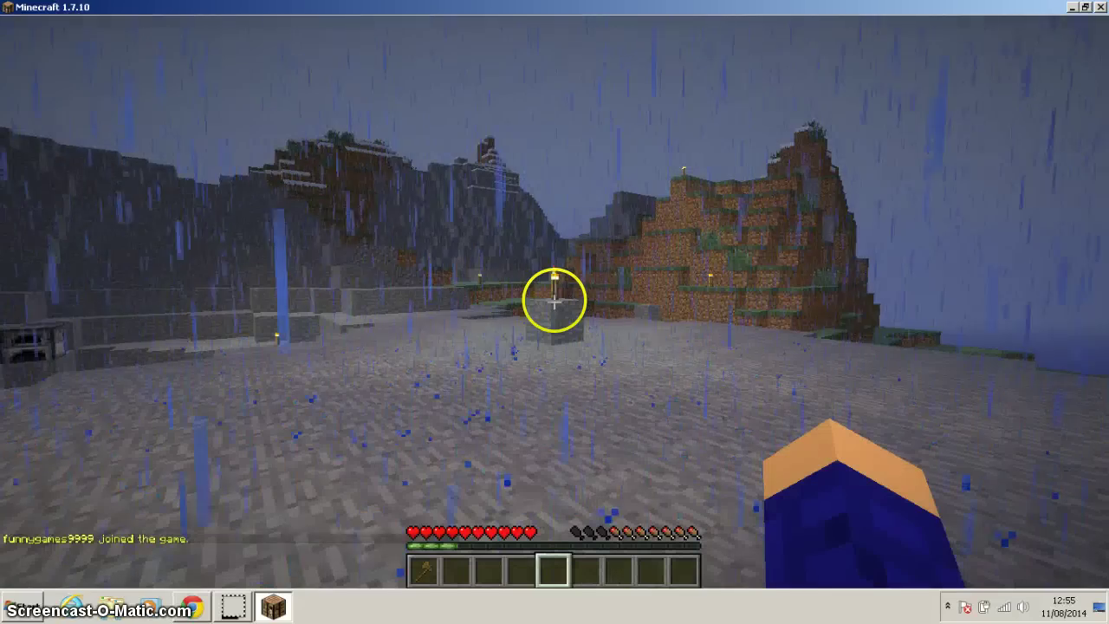
key(slash)
text(gamemode )
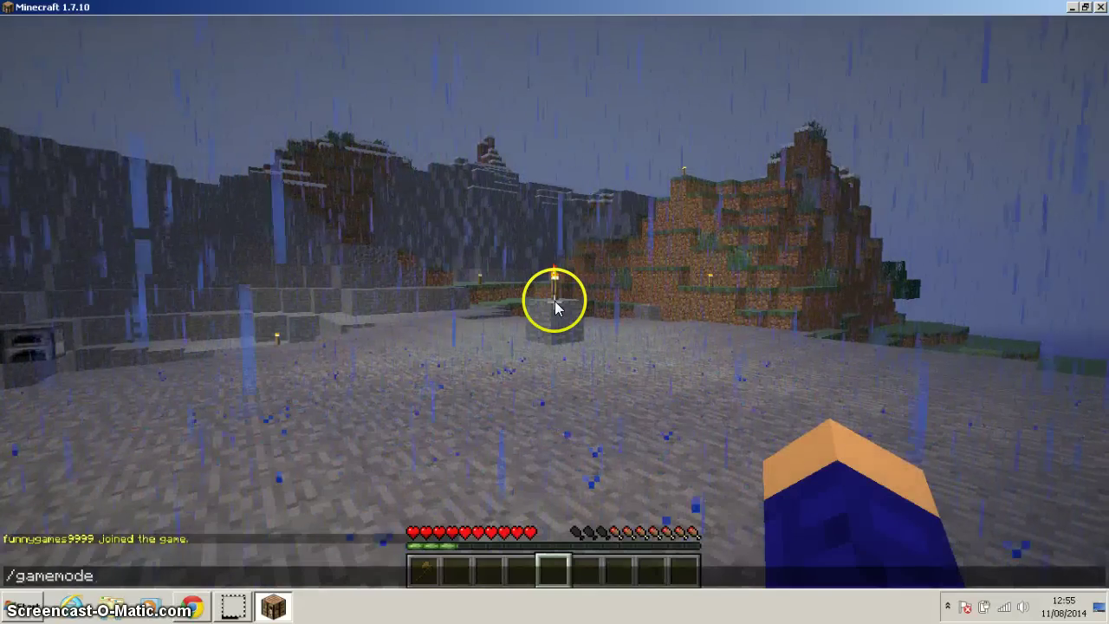
text(1)
key(Return)
key(e)
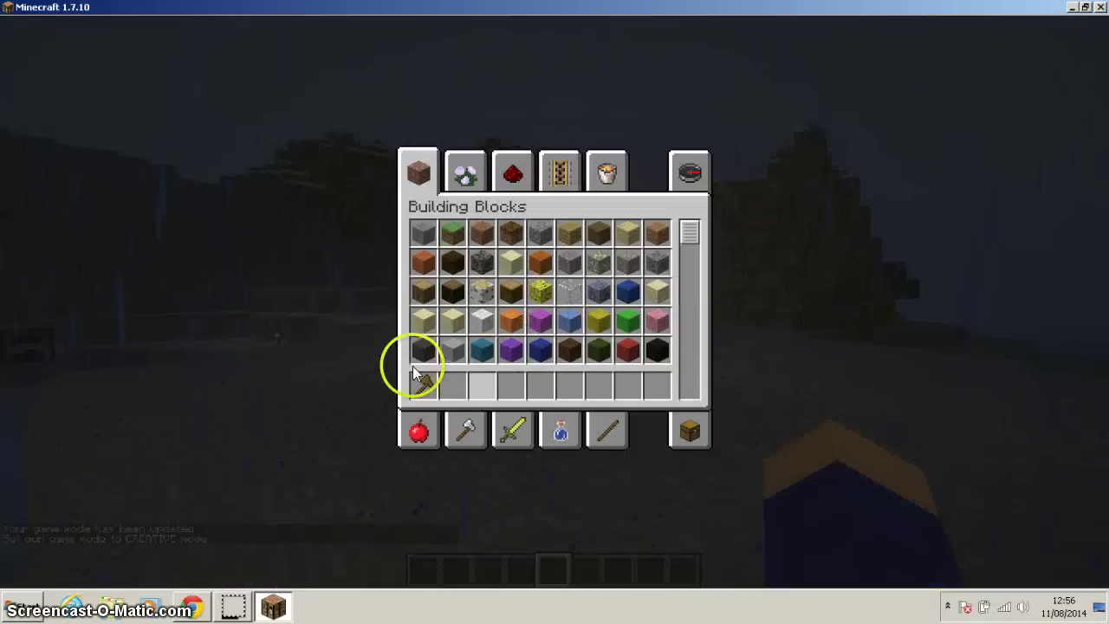
key(e)
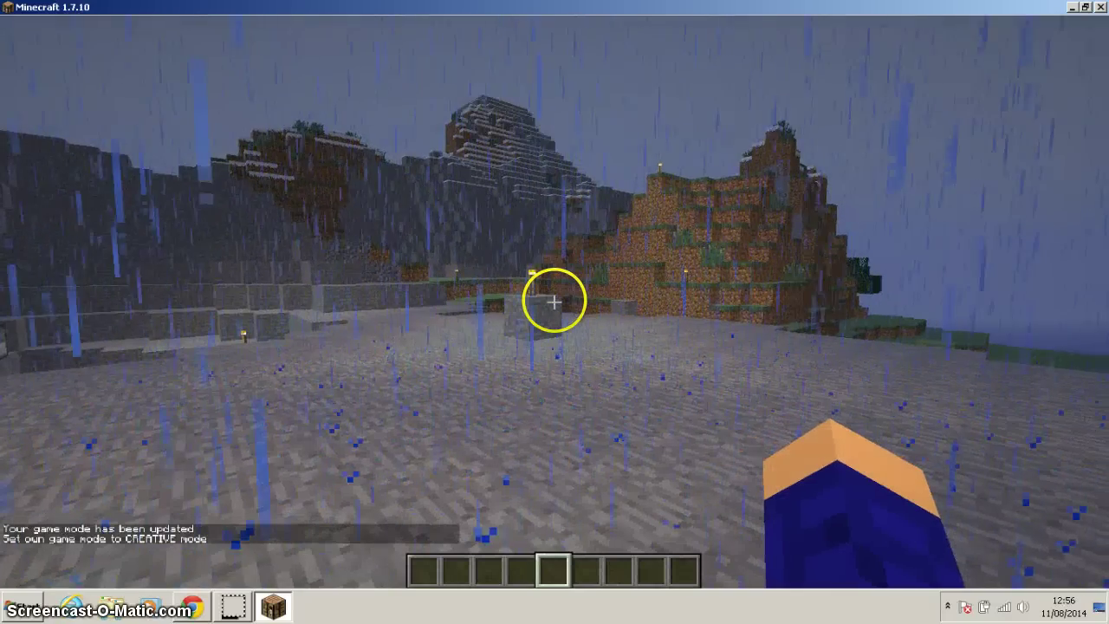
Return to Survival with /gamemode 0 and walk toward the torch block
key(slash)
text(gamemod)
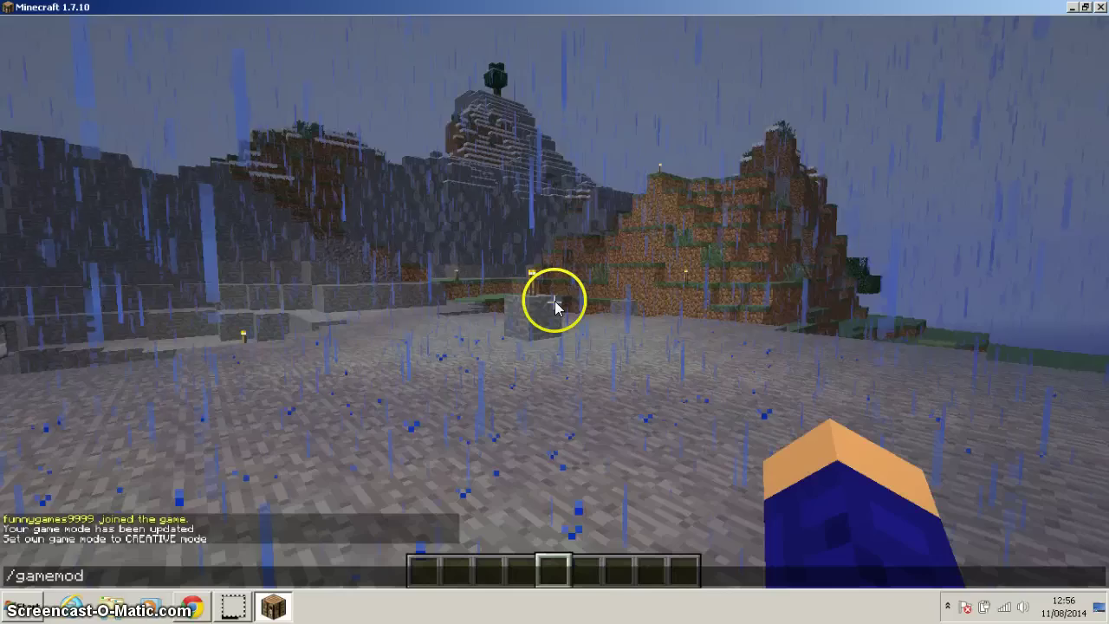
text(e 0)
key(Return)
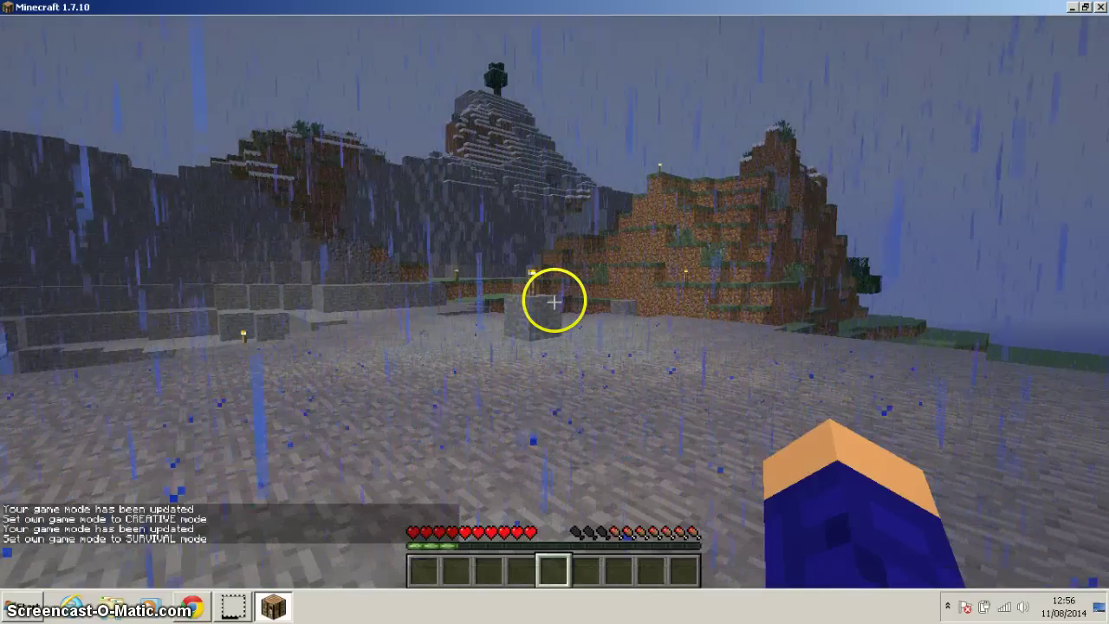
key(w)
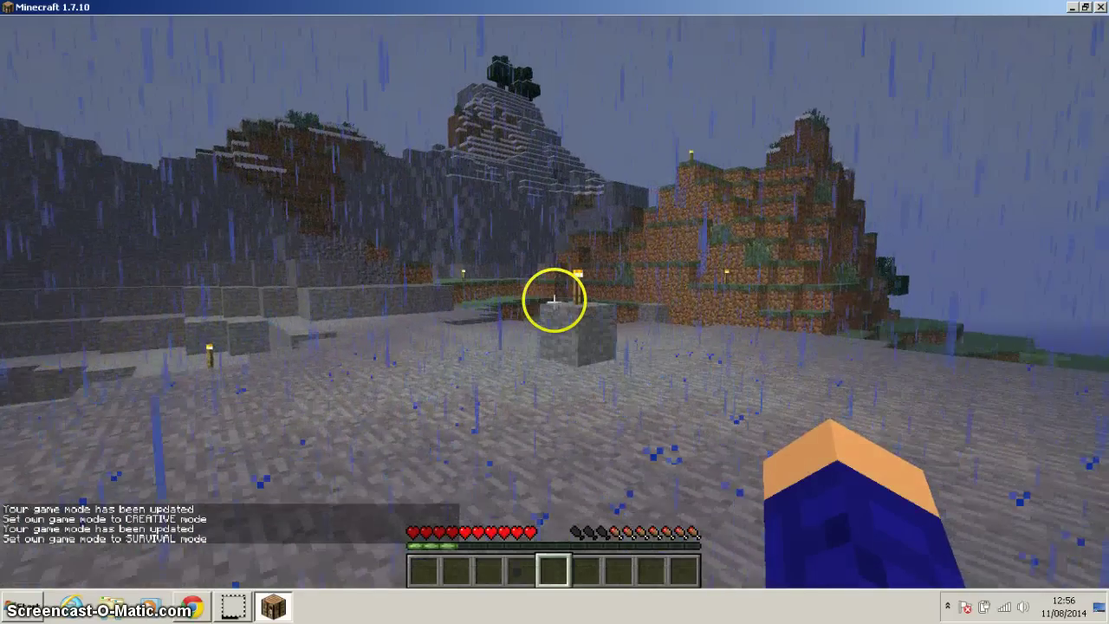
key(slash)
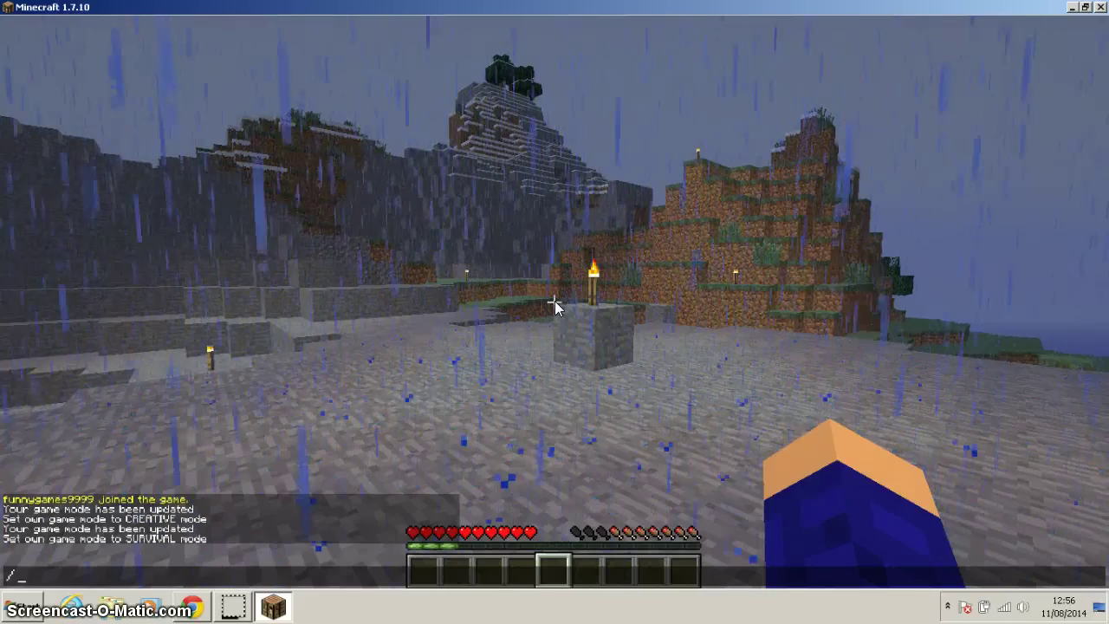
Get the WorldEdit wand with //wand
text(/wand)
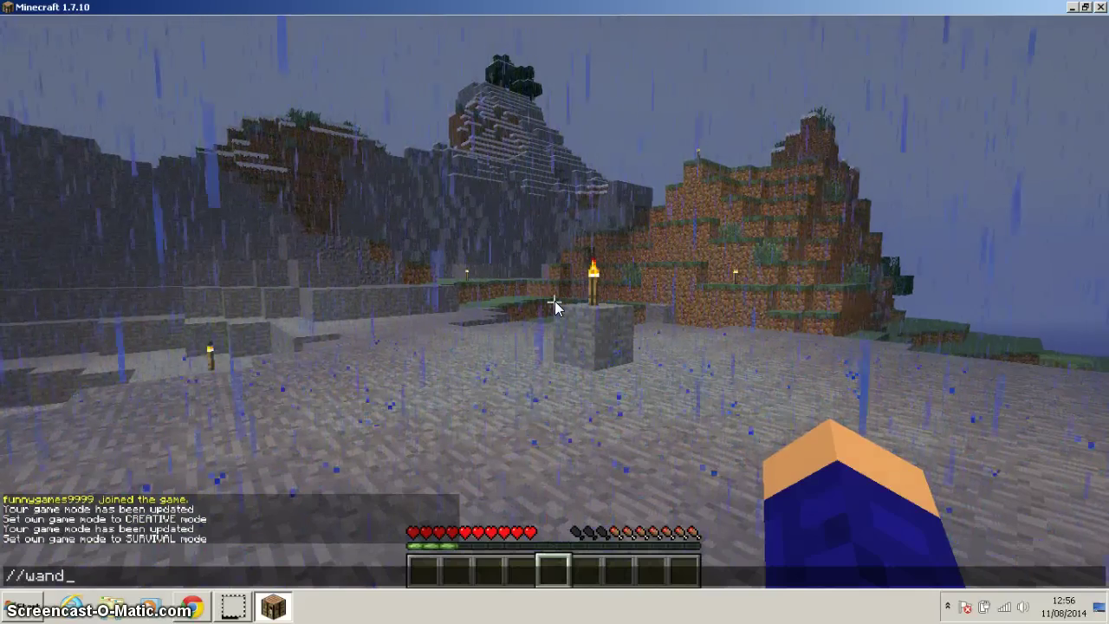
key(Return)
click(554, 297)
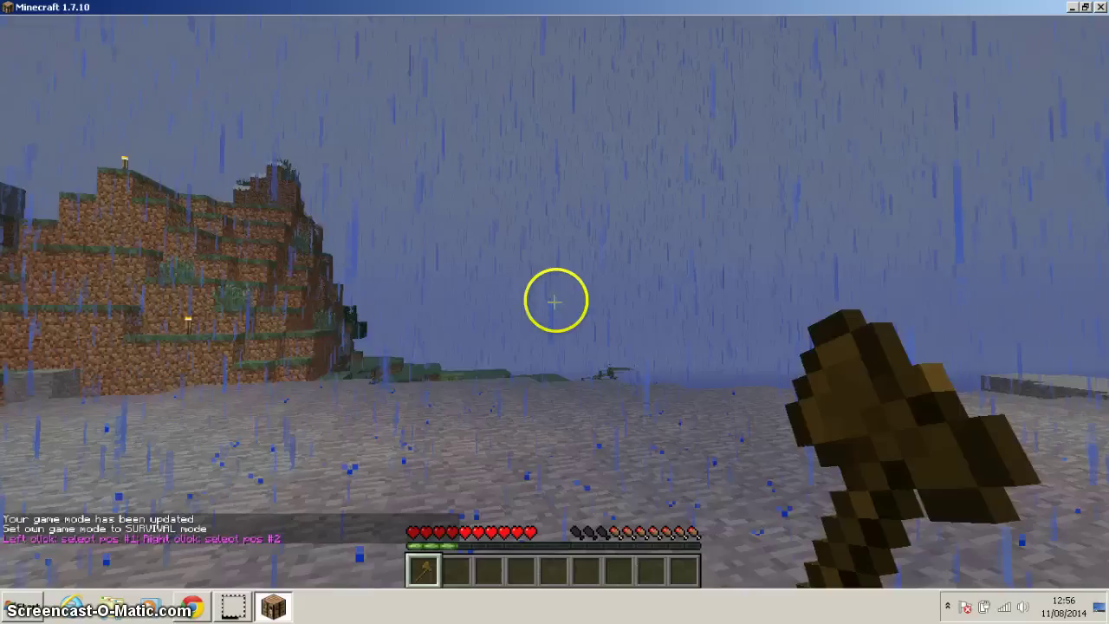
click(555, 301)
Mark the two selection corners on the dirt wall with the wooden axe
key(w)
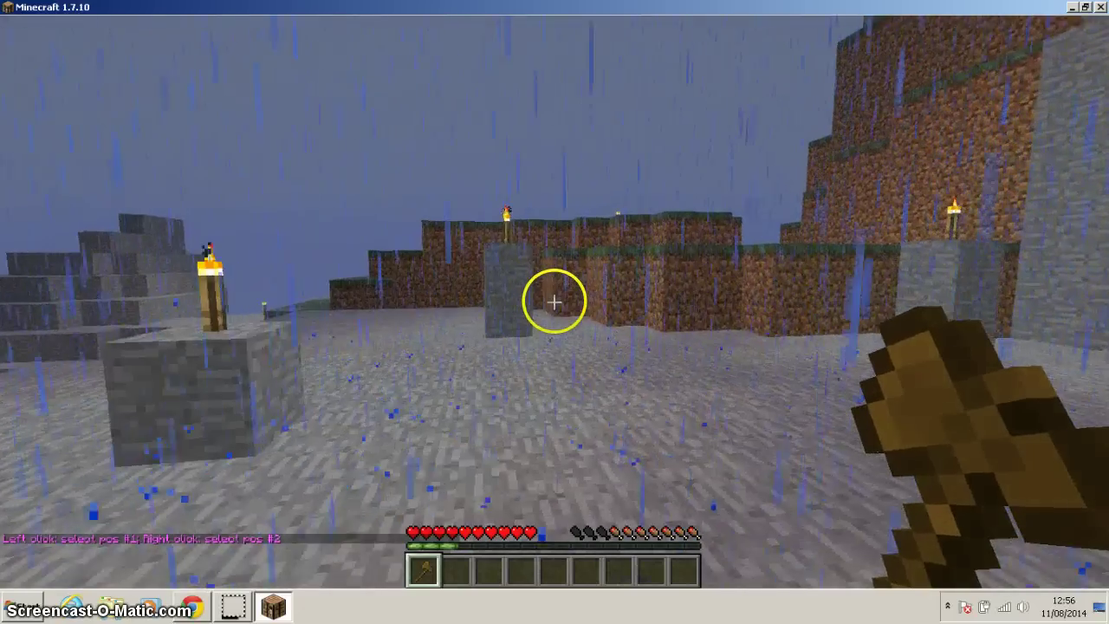
key(w)
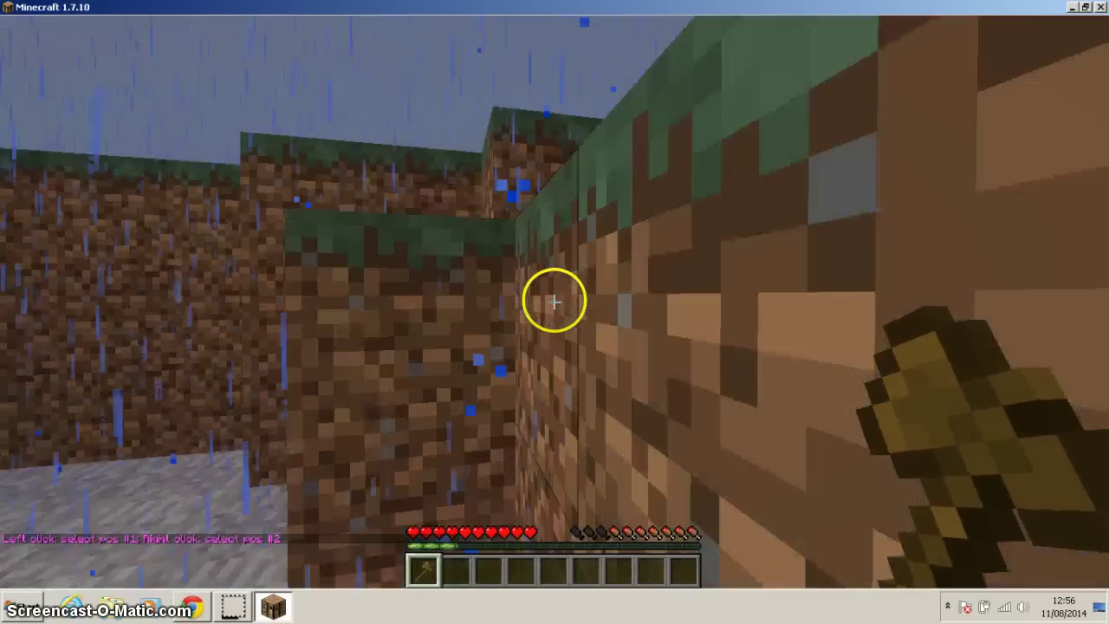
key(s)
right_click(554, 301)
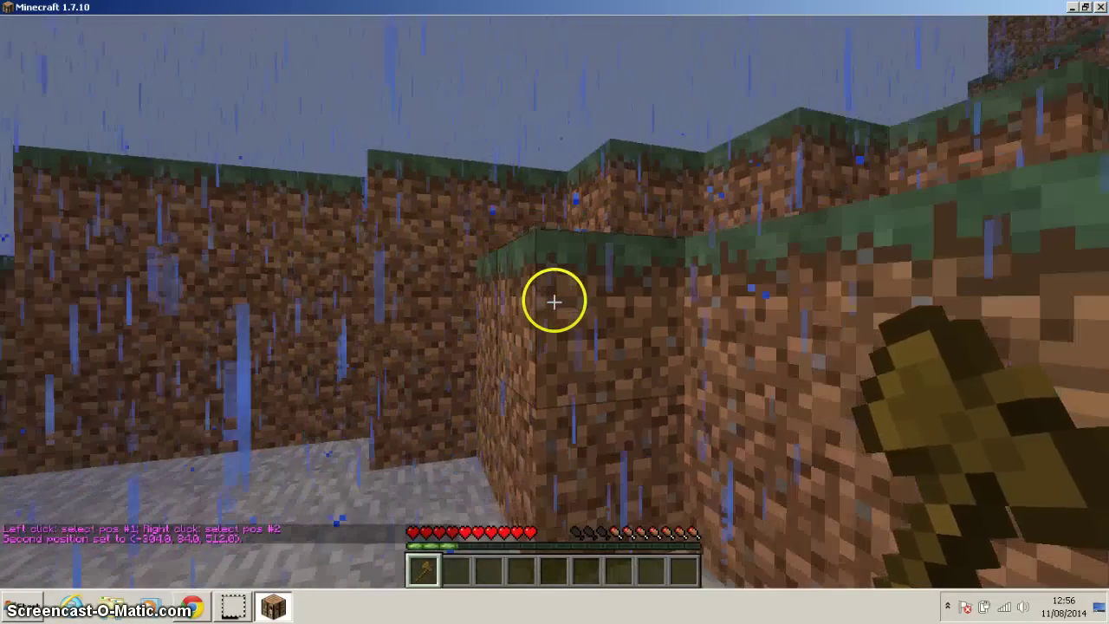
key(w)
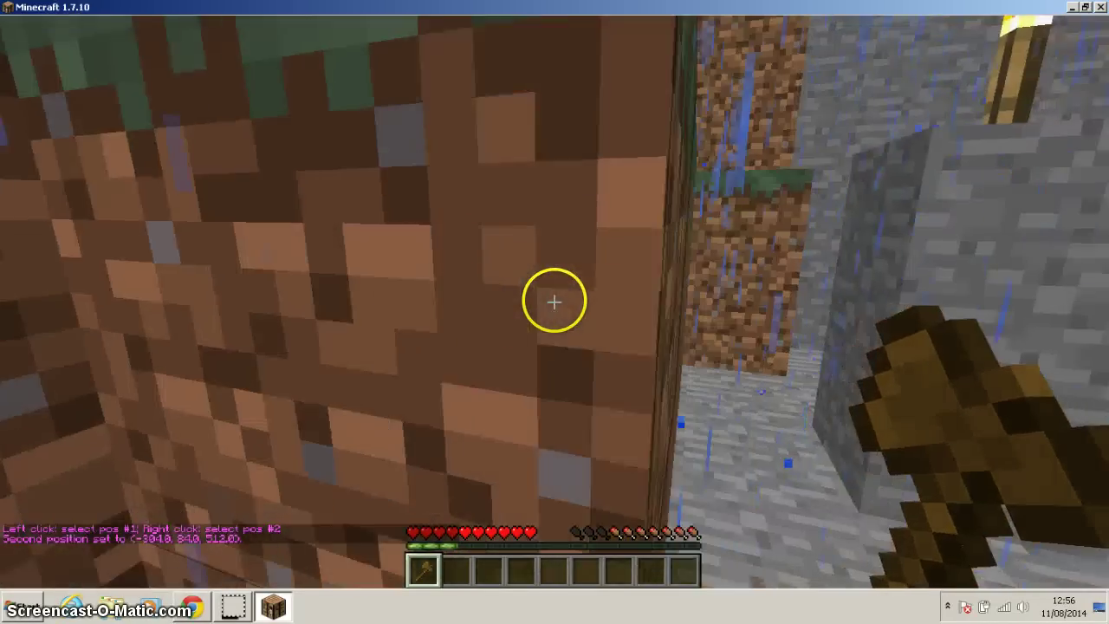
key(w)
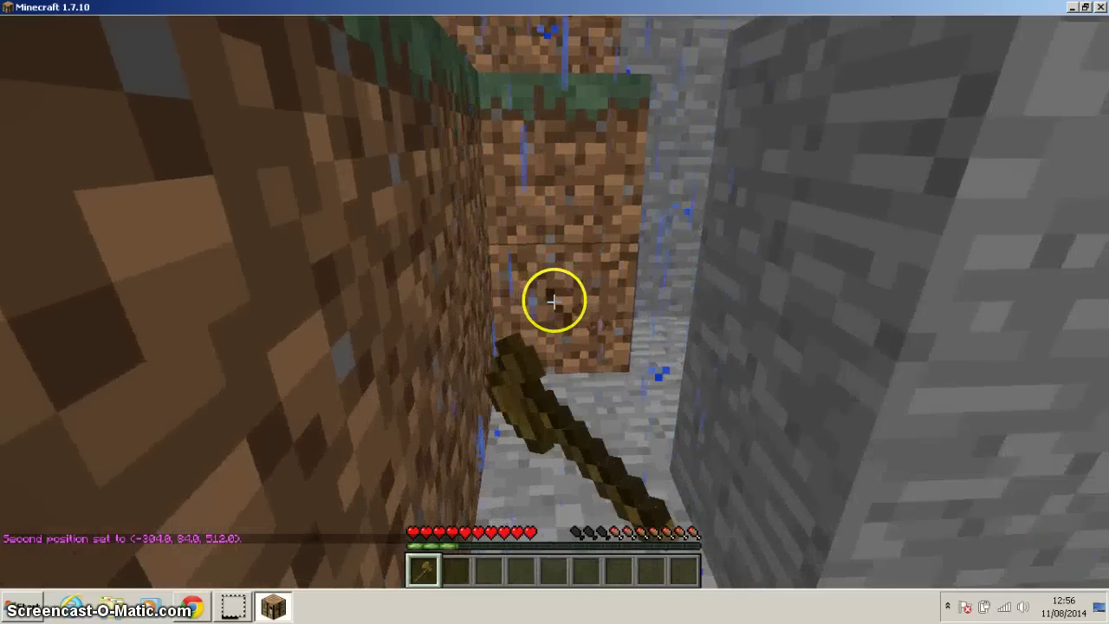
click(554, 302)
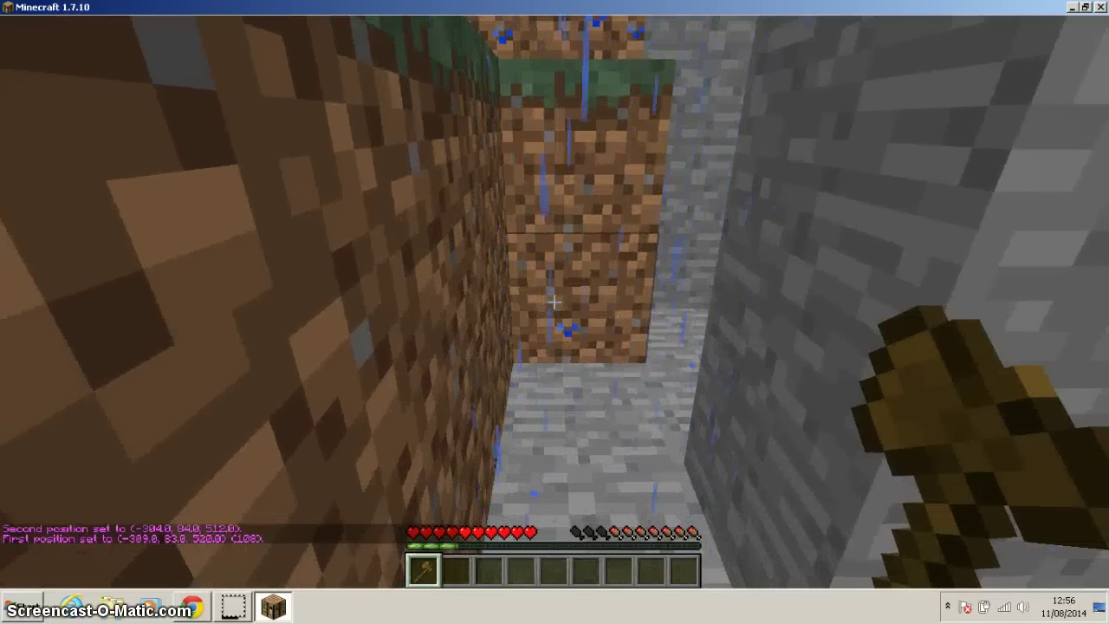
Cut the selected region with //cut, then restore it with //undo
text(t//cut)
key(Return)
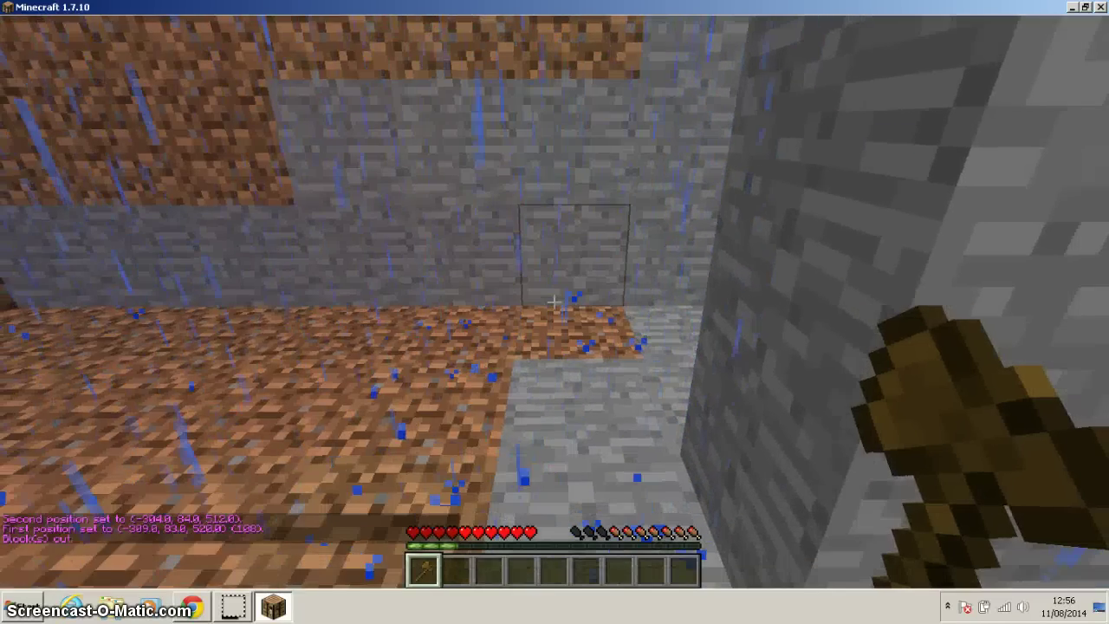
click(554, 301)
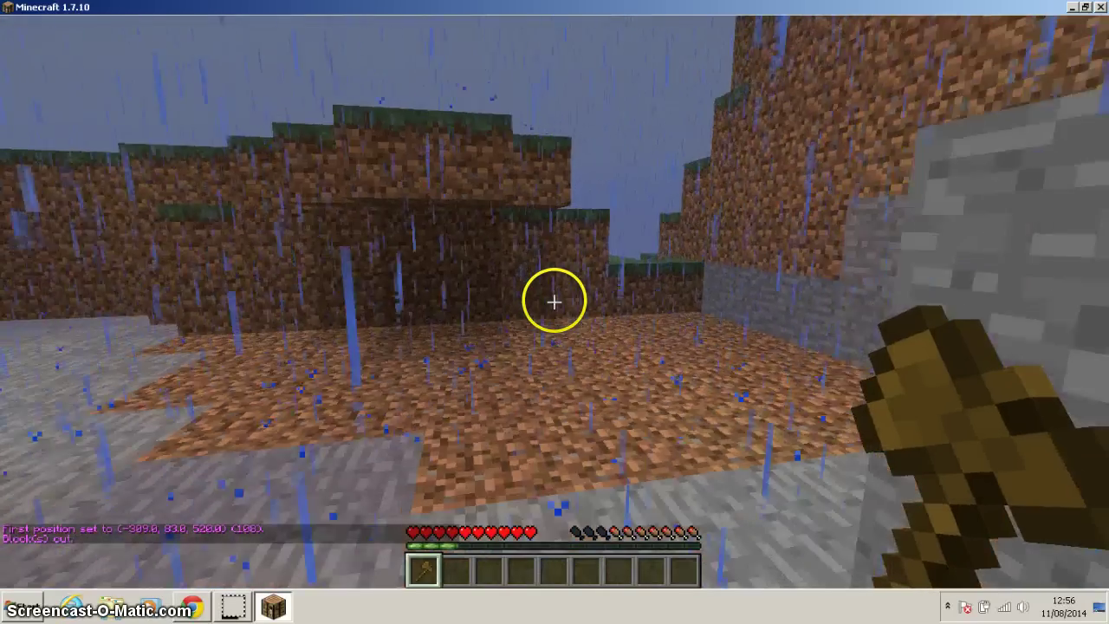
text(t)
text(//undo)
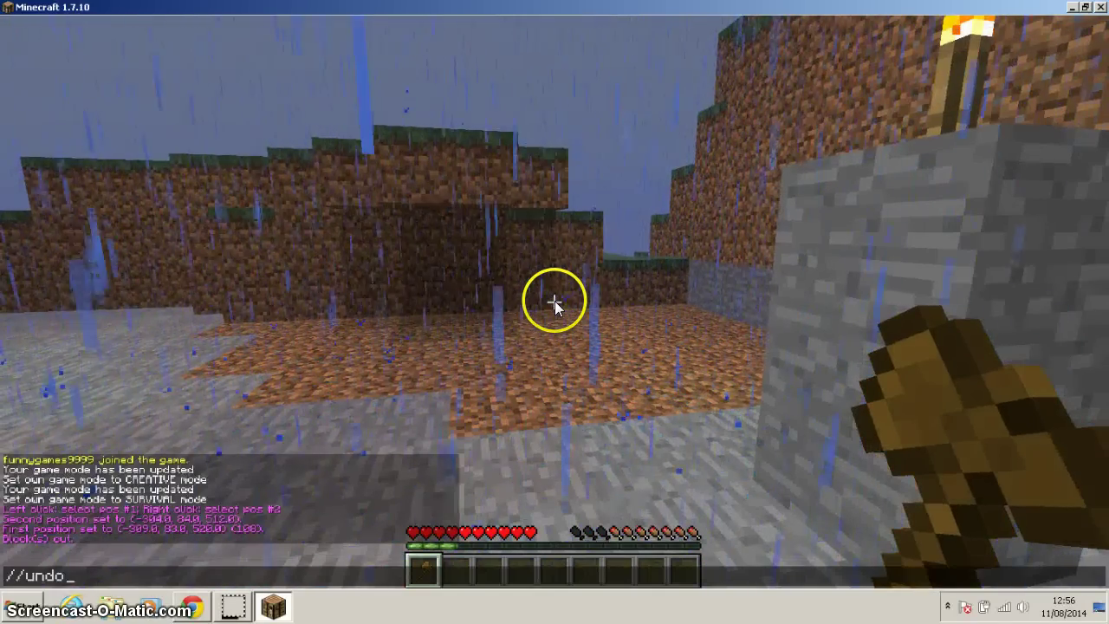
key(Return)
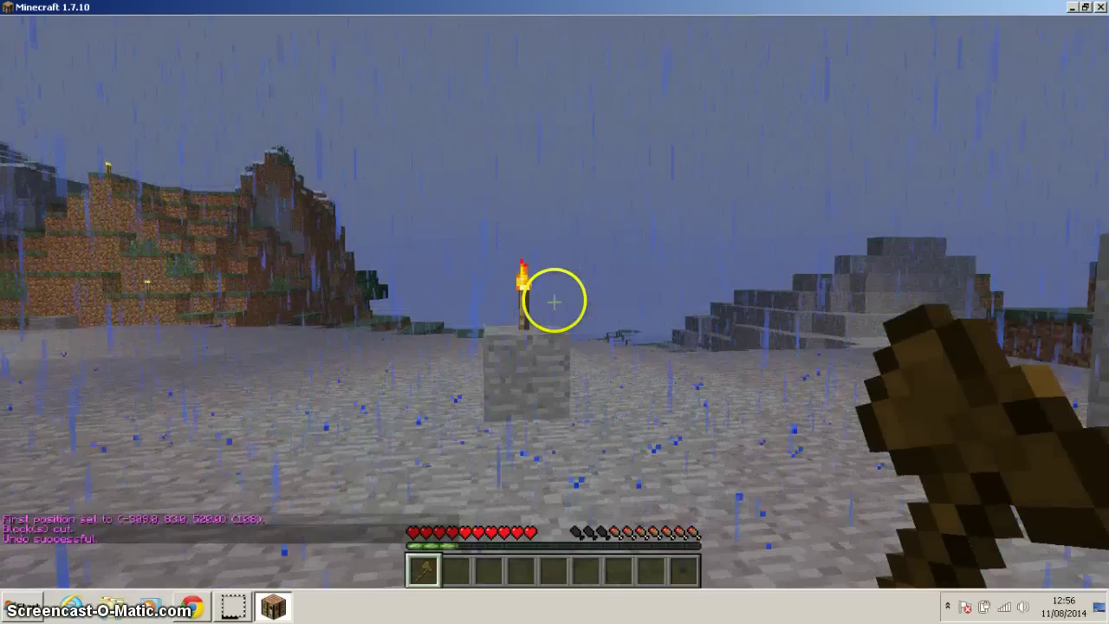
key(Escape)
Disconnect from the Aternos server and close the Minecraft window
click(570, 344)
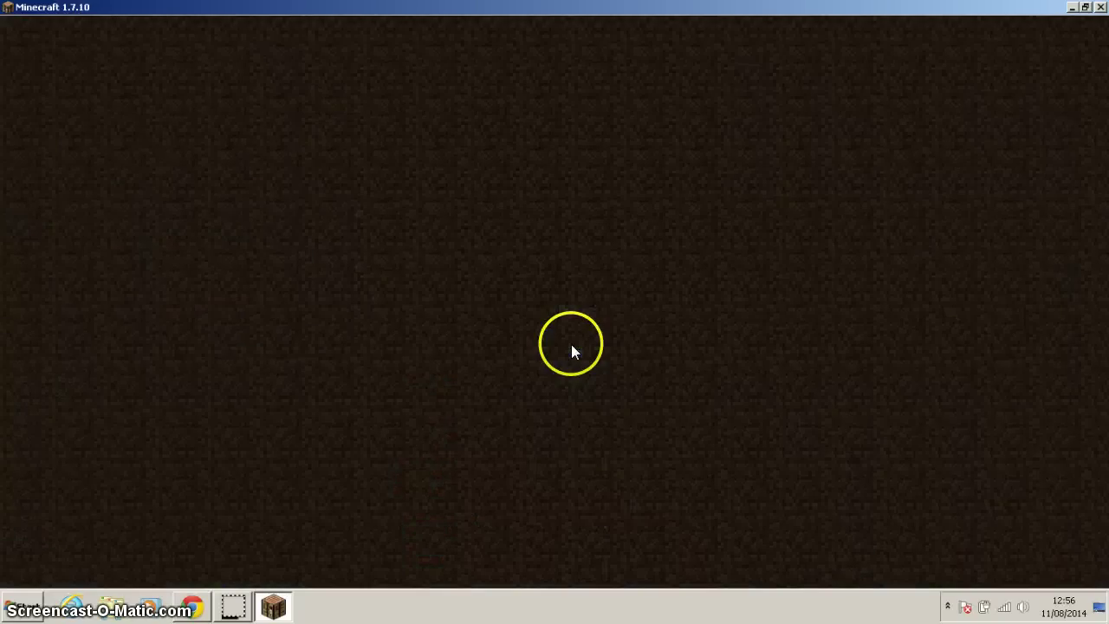
click(1100, 7)
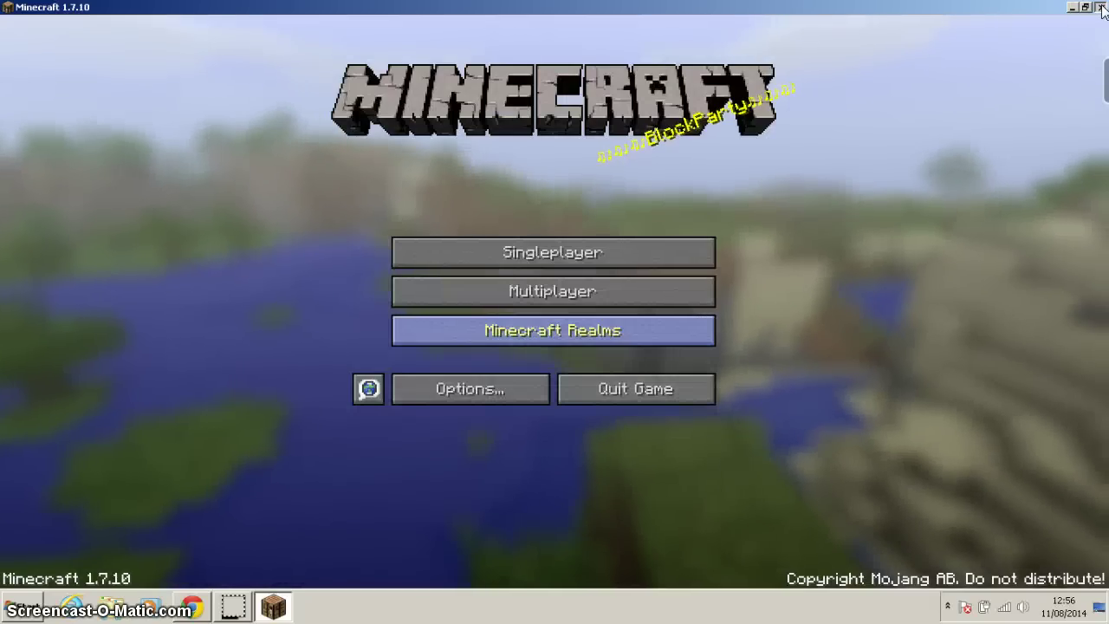